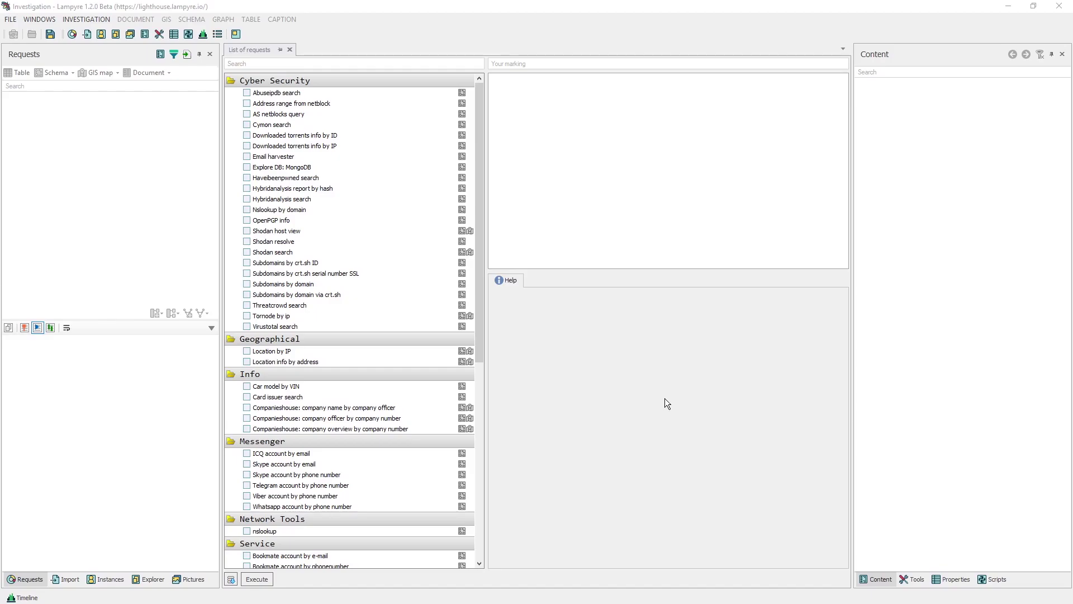
Step: Run Virustotal and Threatcrowd searches on the domain mit.edu
click(328, 326)
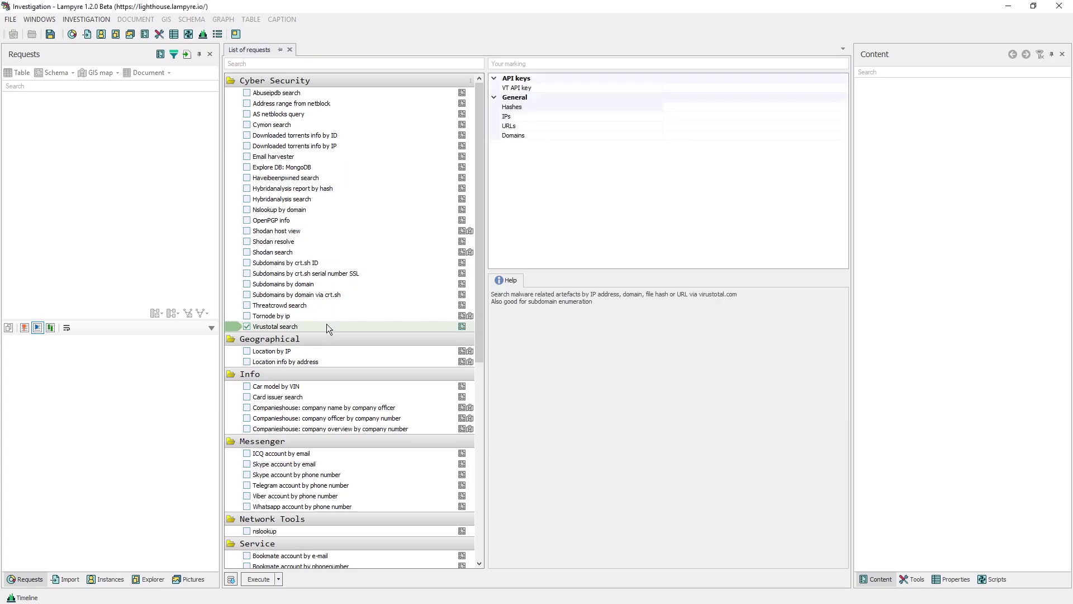
click(323, 306)
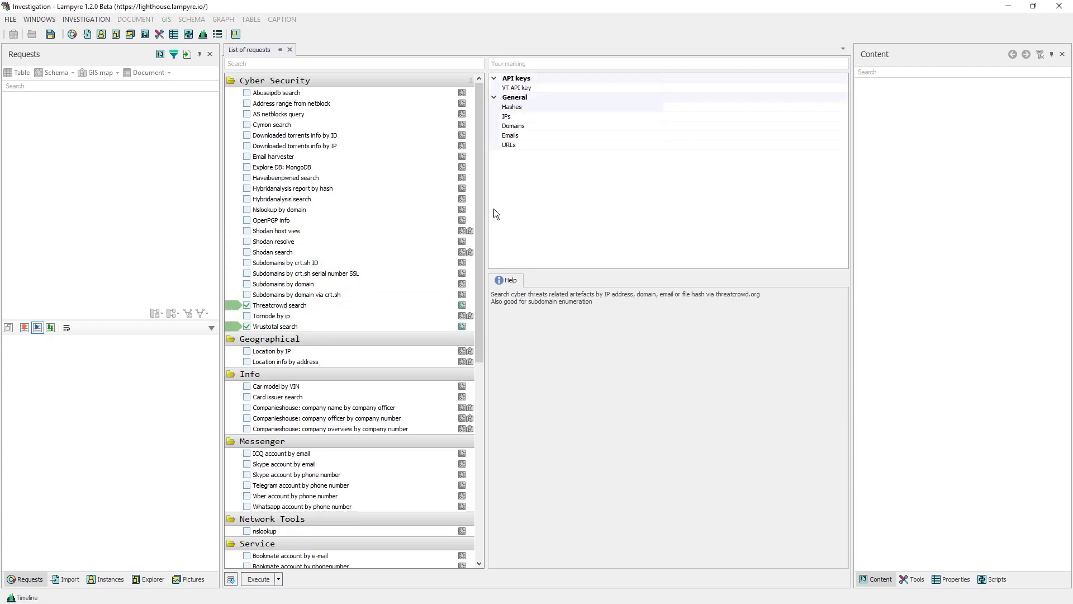
click(676, 129)
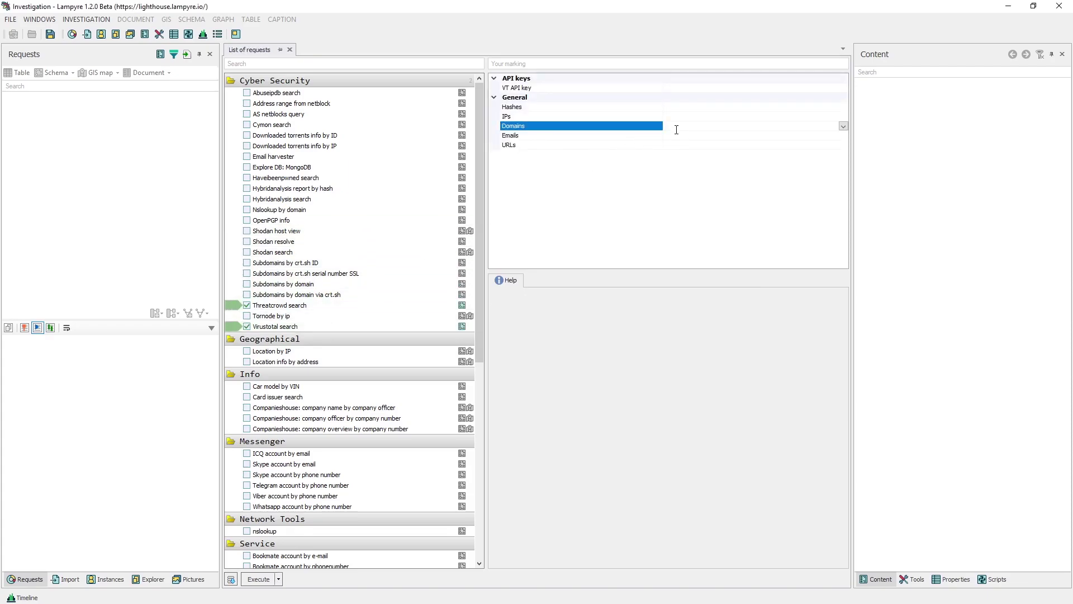
text(mit.edu)
click(258, 579)
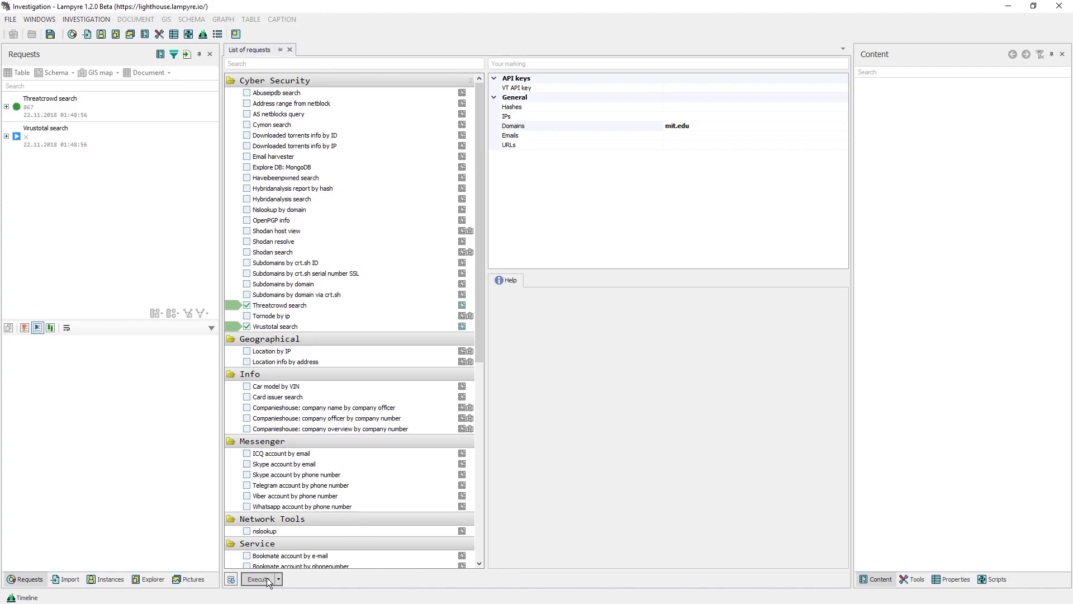
Step: Build the ThreatCrowdSchema graph and add Virustotal sub- and sibling domains to it
click(51, 115)
click(56, 72)
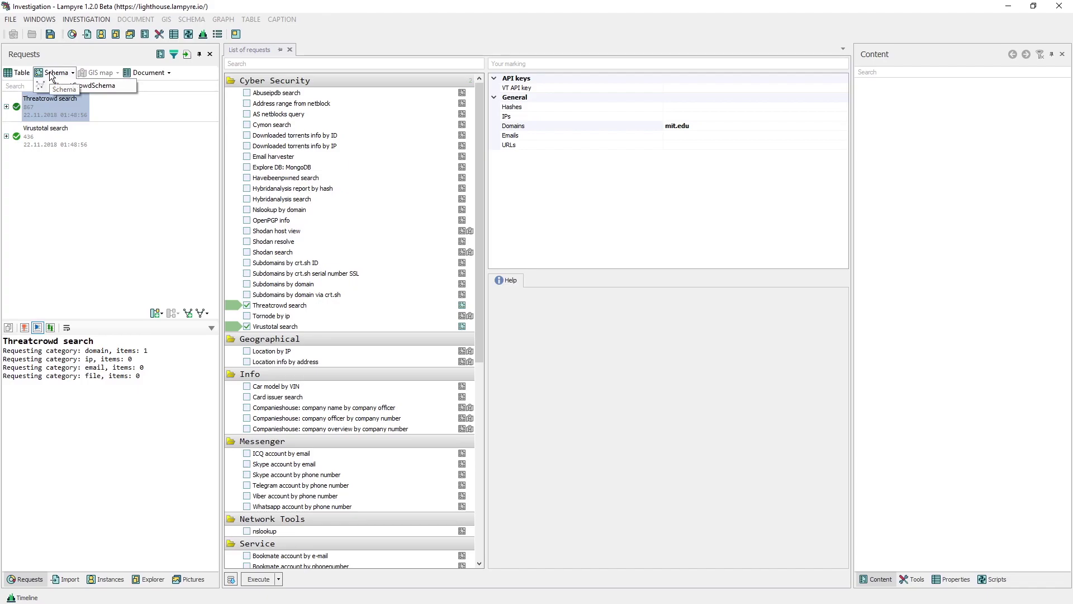
click(51, 86)
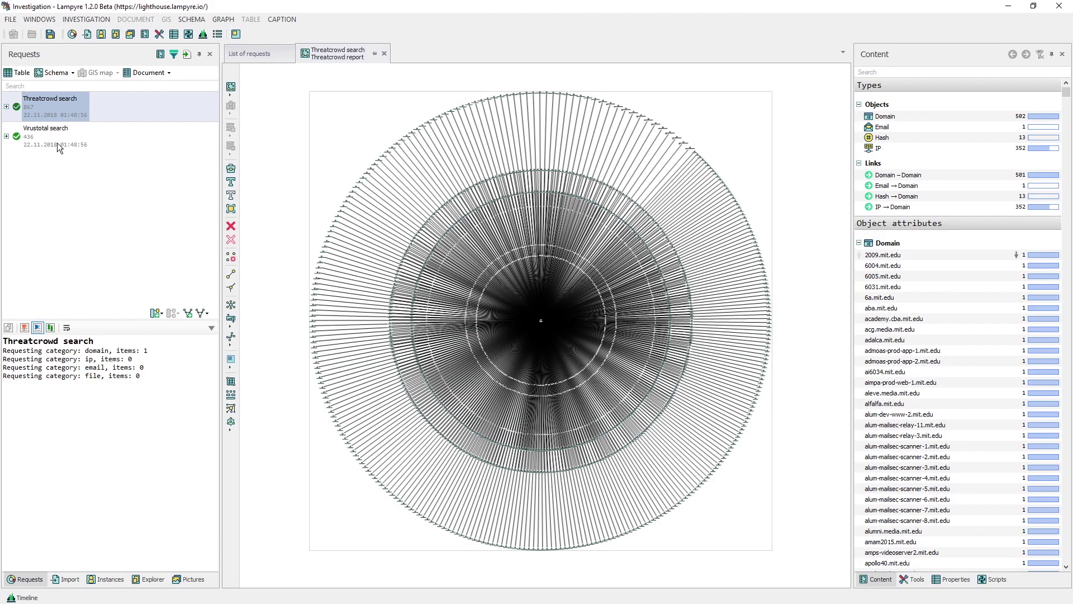
click(52, 139)
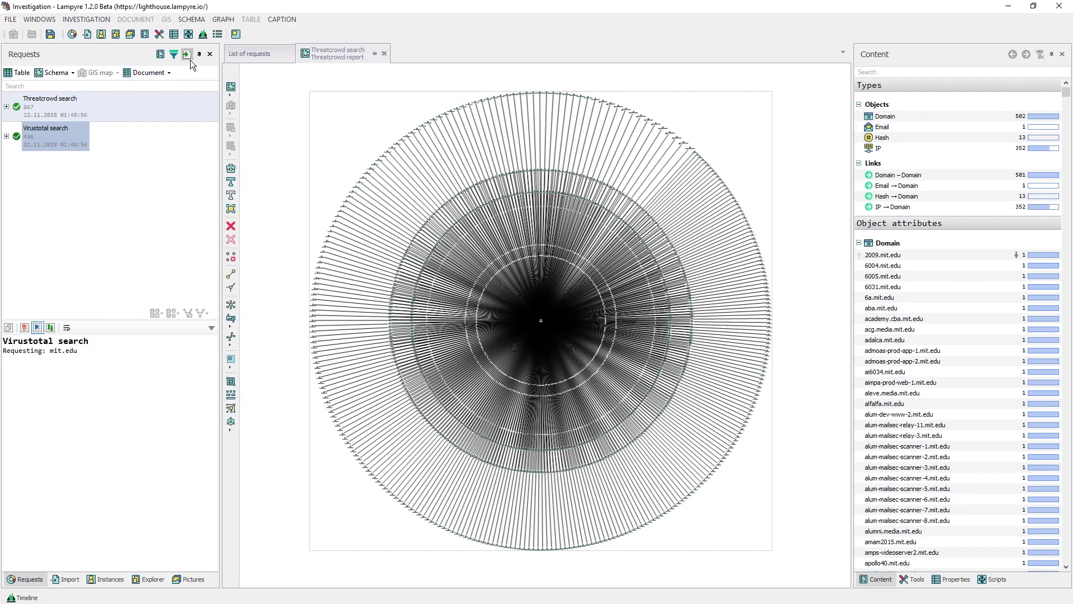
click(68, 73)
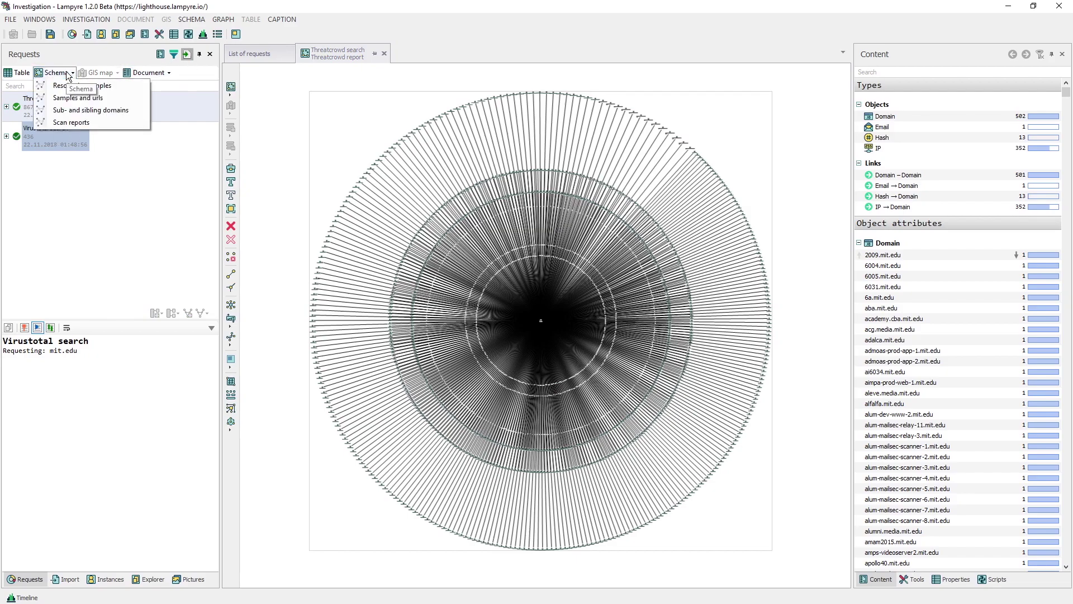
click(68, 111)
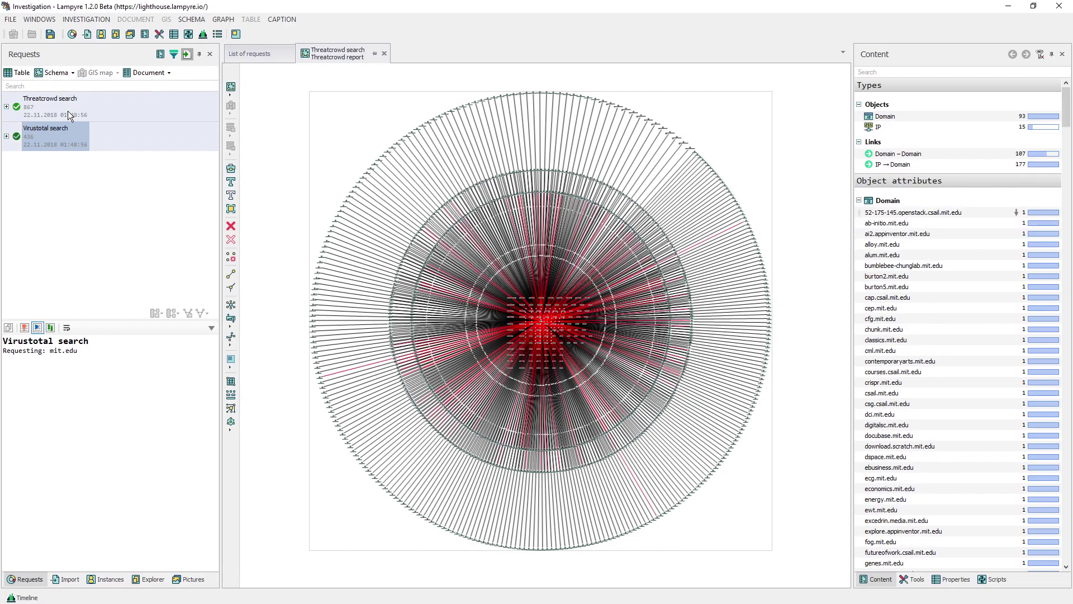
Step: Arrange the graph with the Tree-like auto placement
right_click(700, 115)
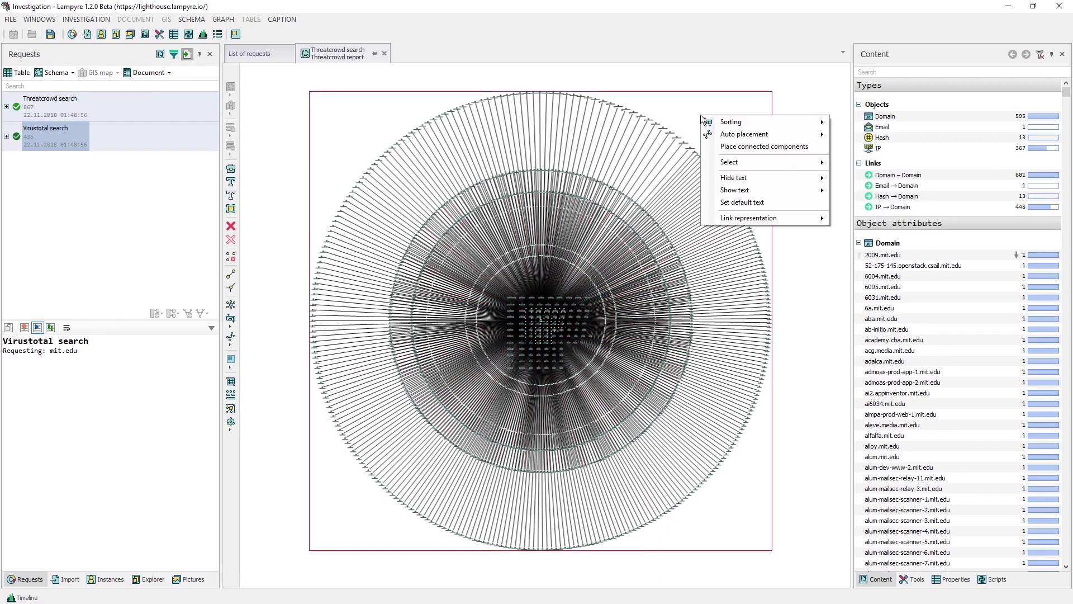
mouse_move(711, 139)
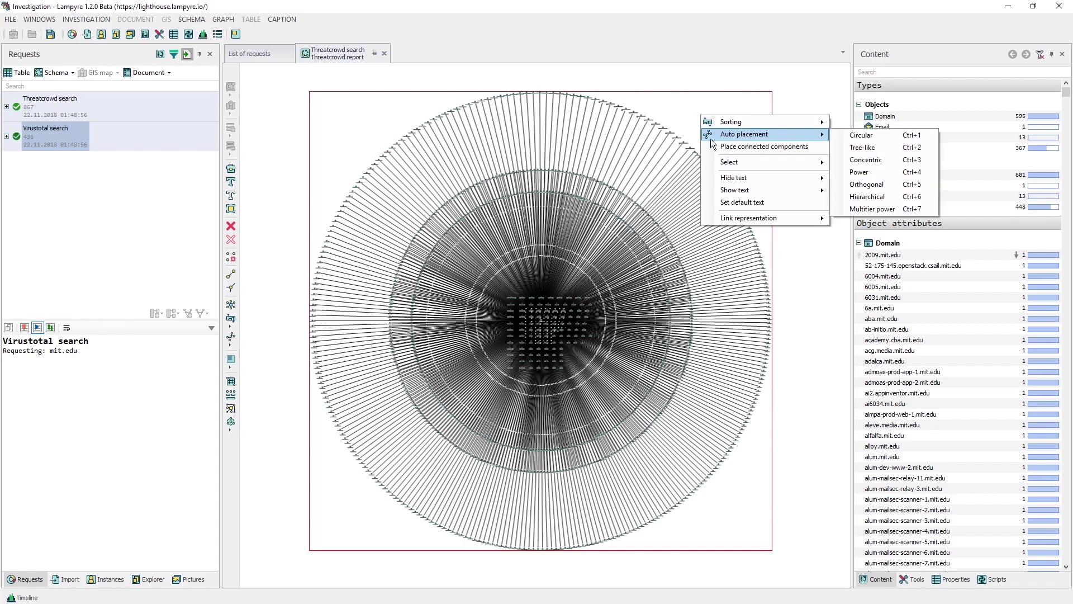
click(870, 148)
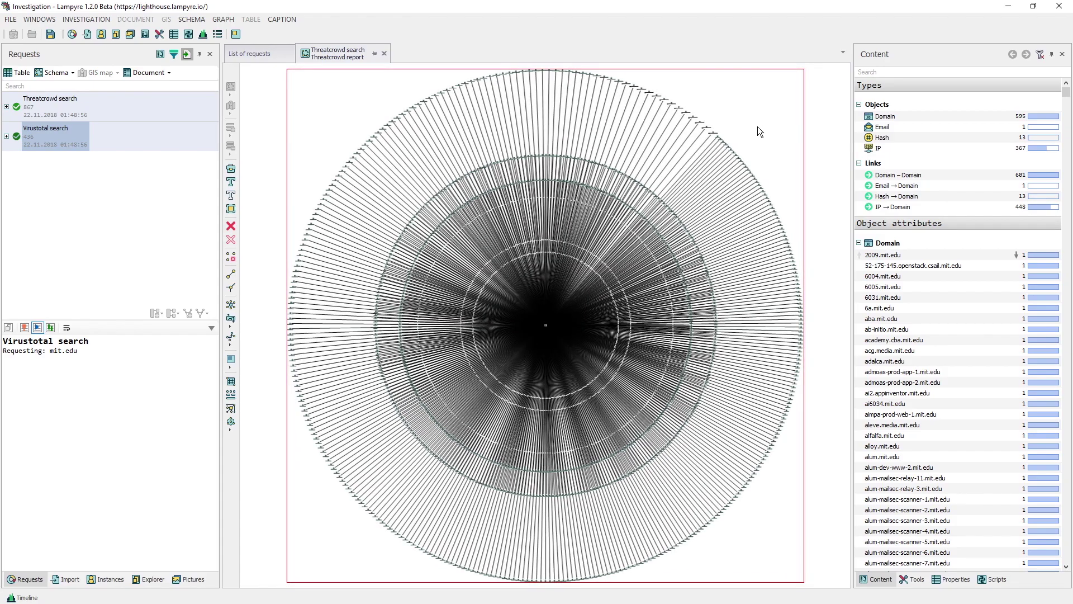
Step: Select all 595 Domain nodes in the graph and run nslookup on them
scroll(749, 127, up, 5)
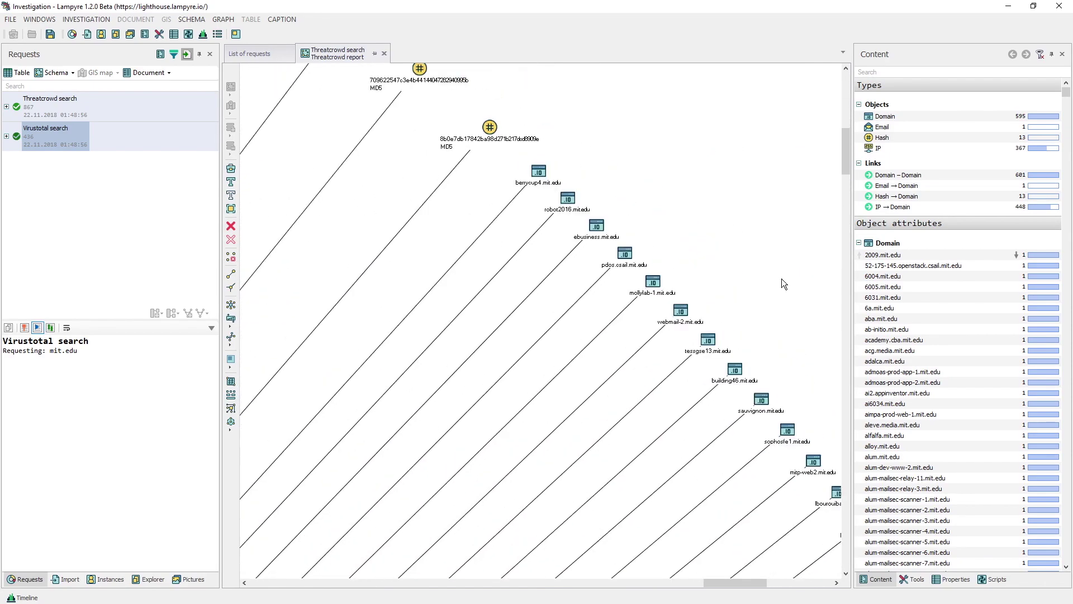
drag(782, 278, 542, 109)
scroll(816, 214, down, 5)
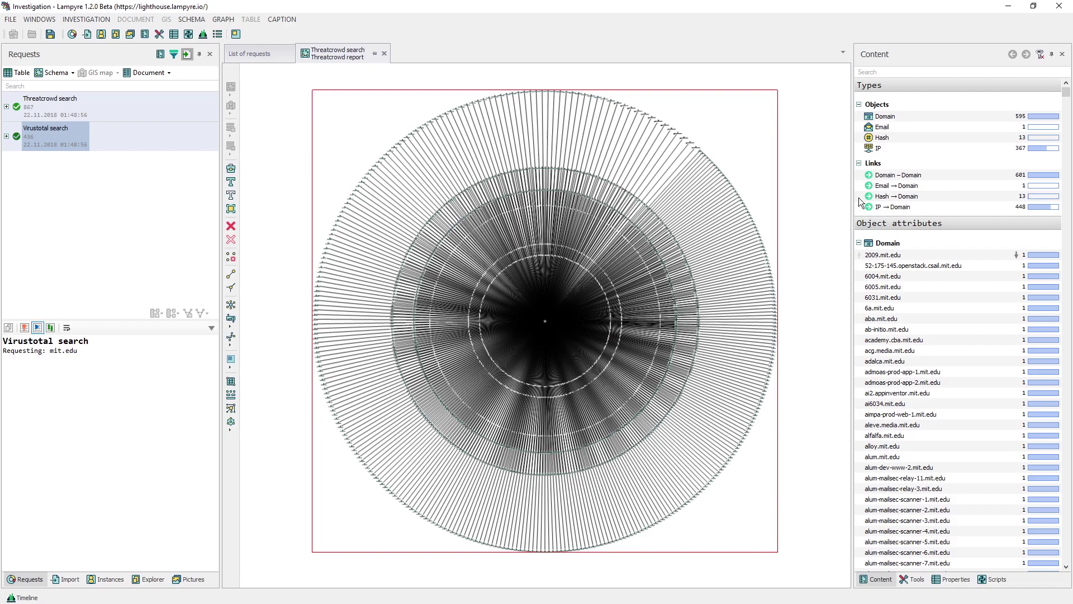
click(941, 116)
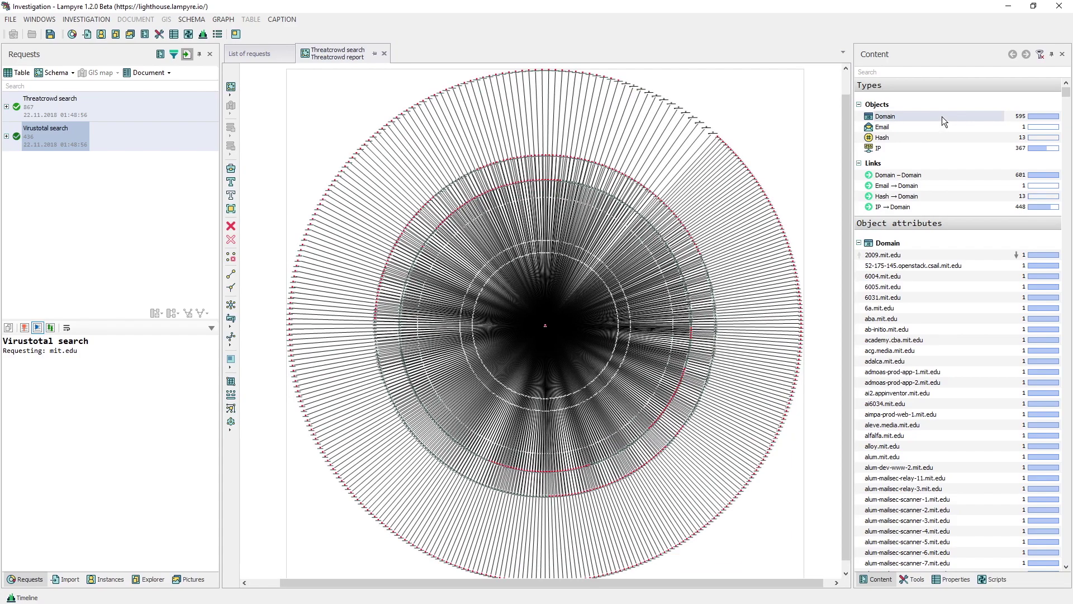
scroll(754, 136, up, 5)
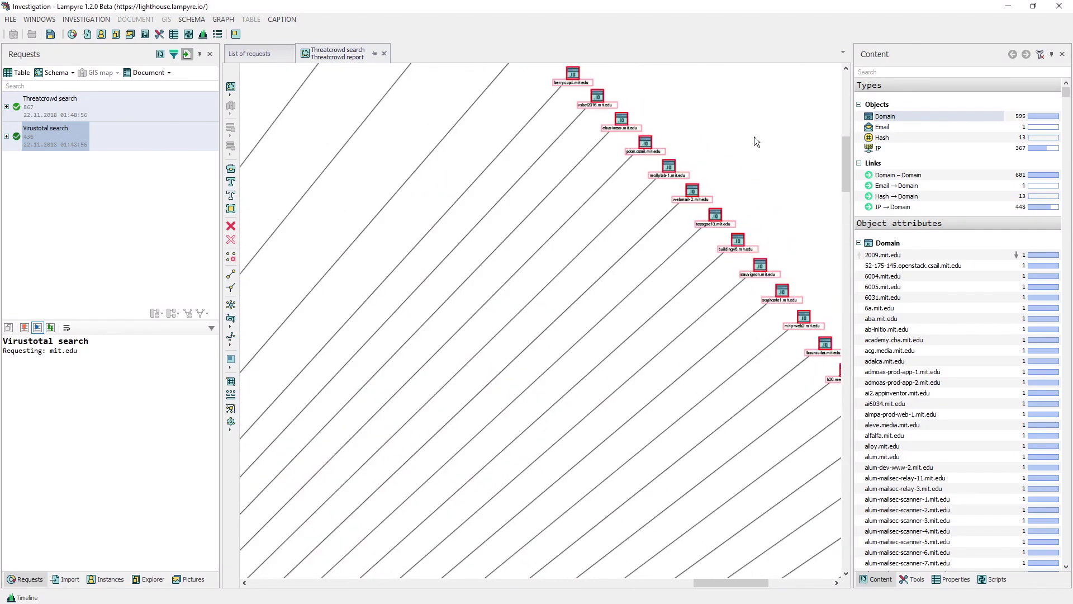
scroll(753, 136, up, 1)
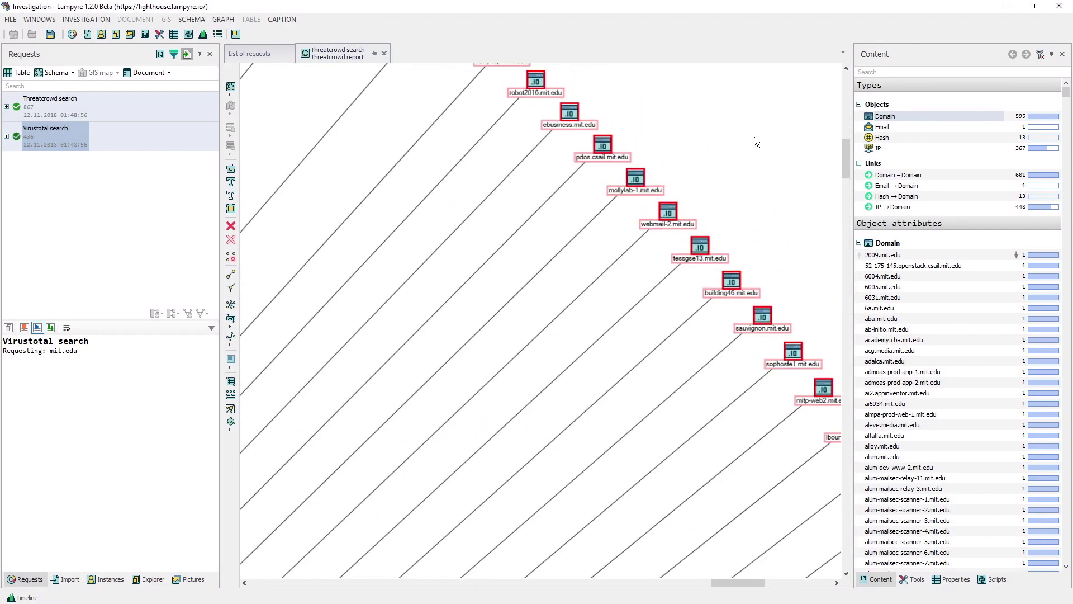
right_click(668, 211)
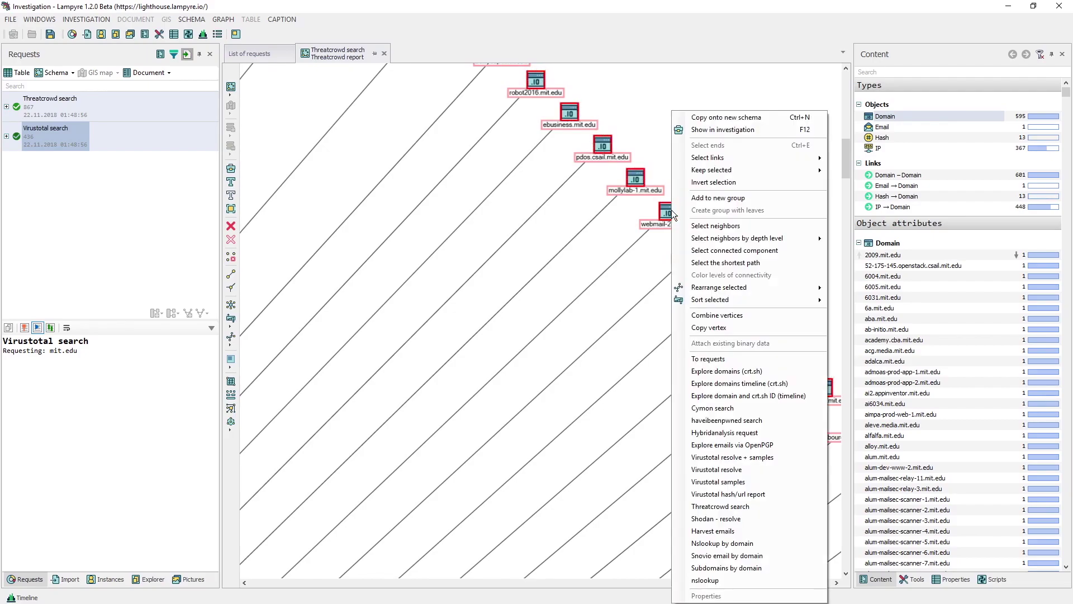
click(790, 582)
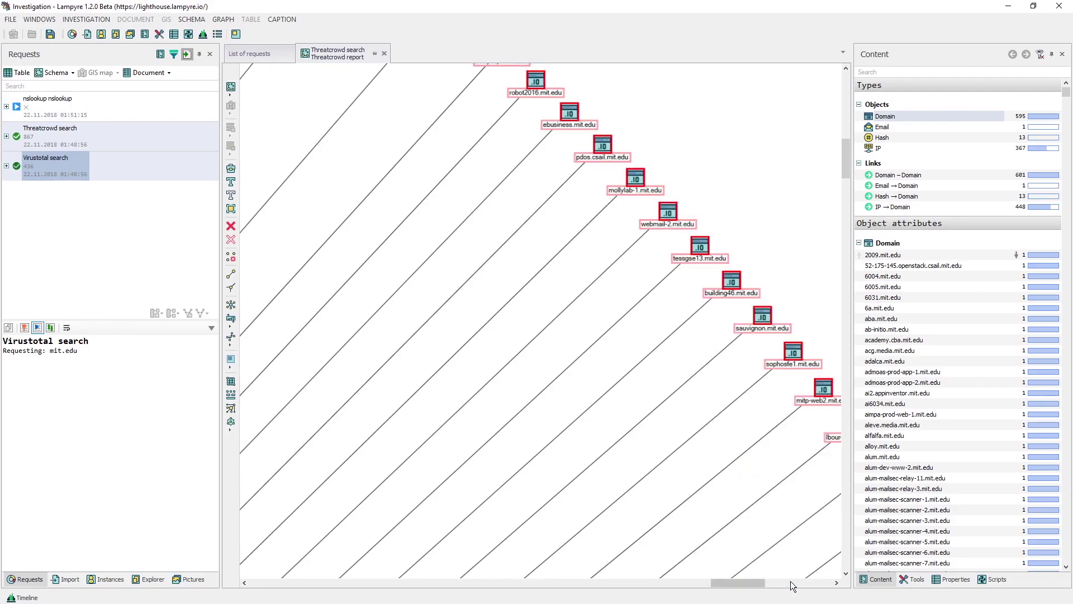
Step: Re-arrange the enlarged graph with the Tree-like auto placement
right_click(667, 339)
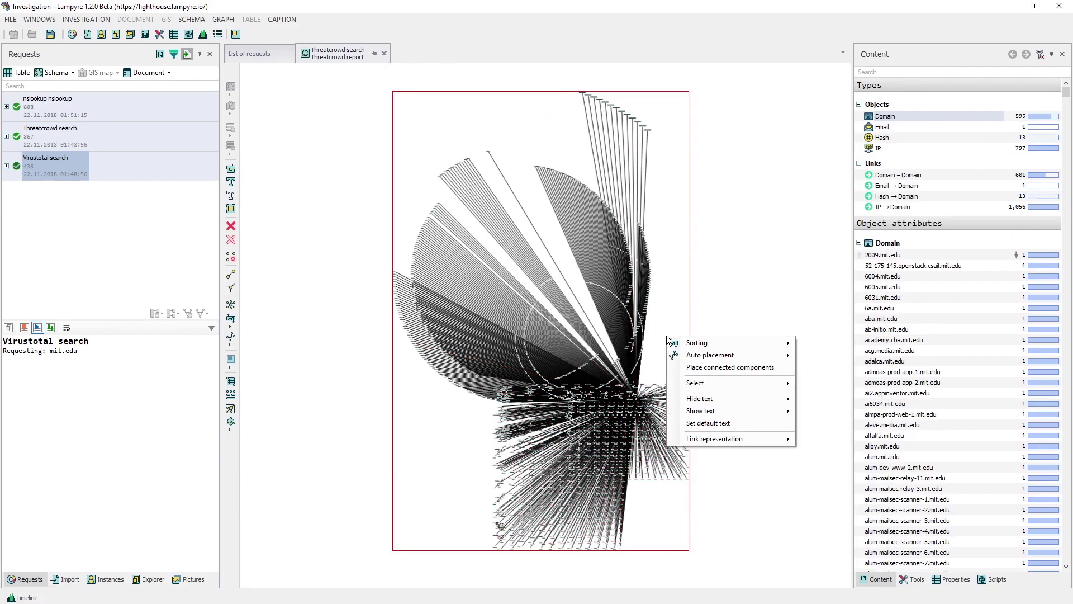
mouse_move(789, 356)
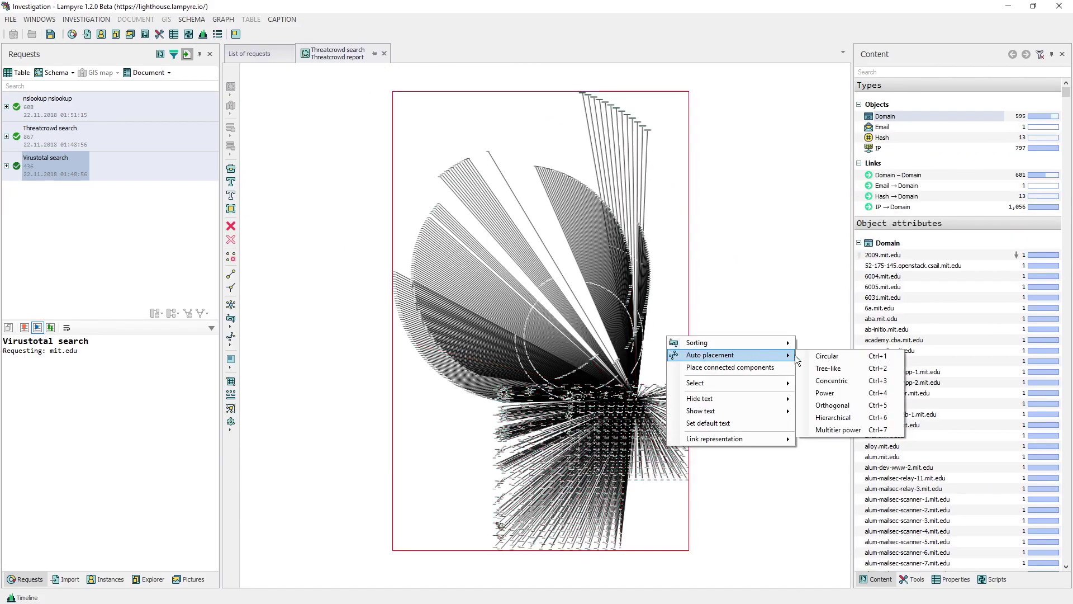
click(839, 369)
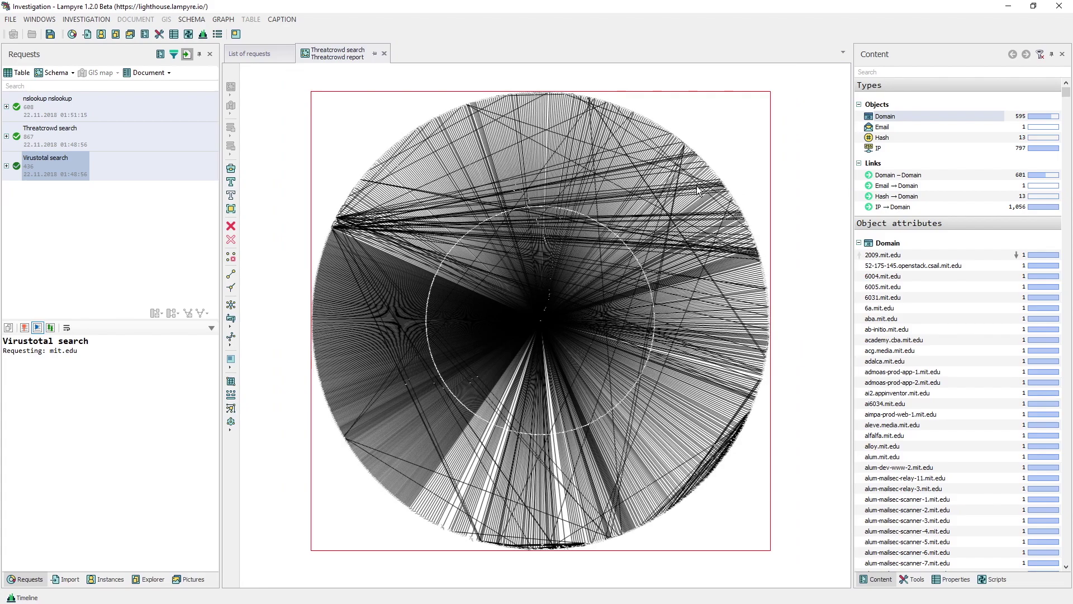
Step: Select all 797 IP nodes and zoom in on them
click(879, 149)
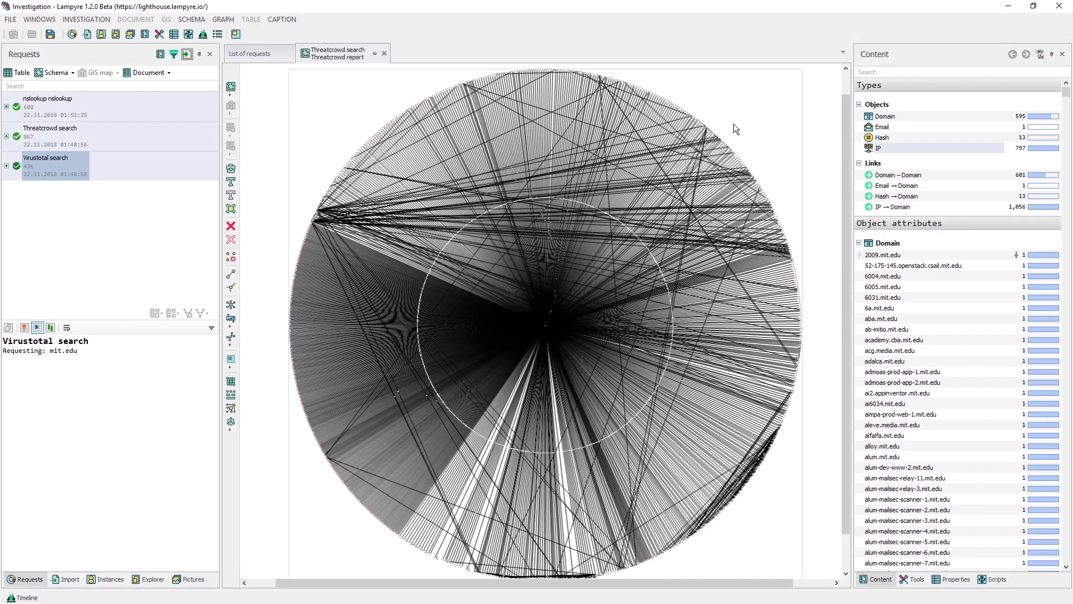
scroll(733, 128, up, 8)
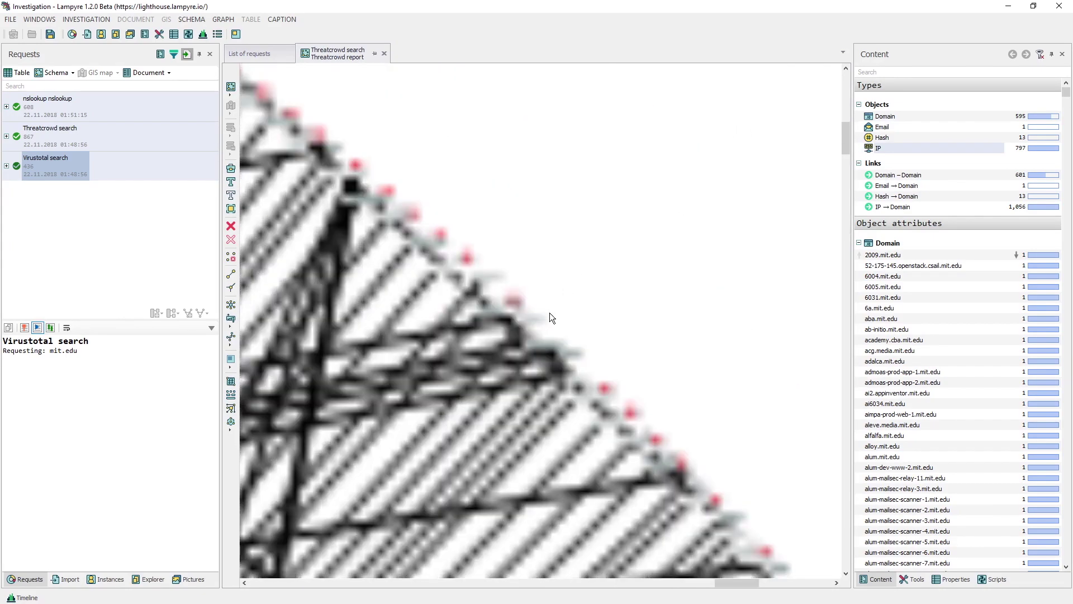
scroll(505, 340, up, 4)
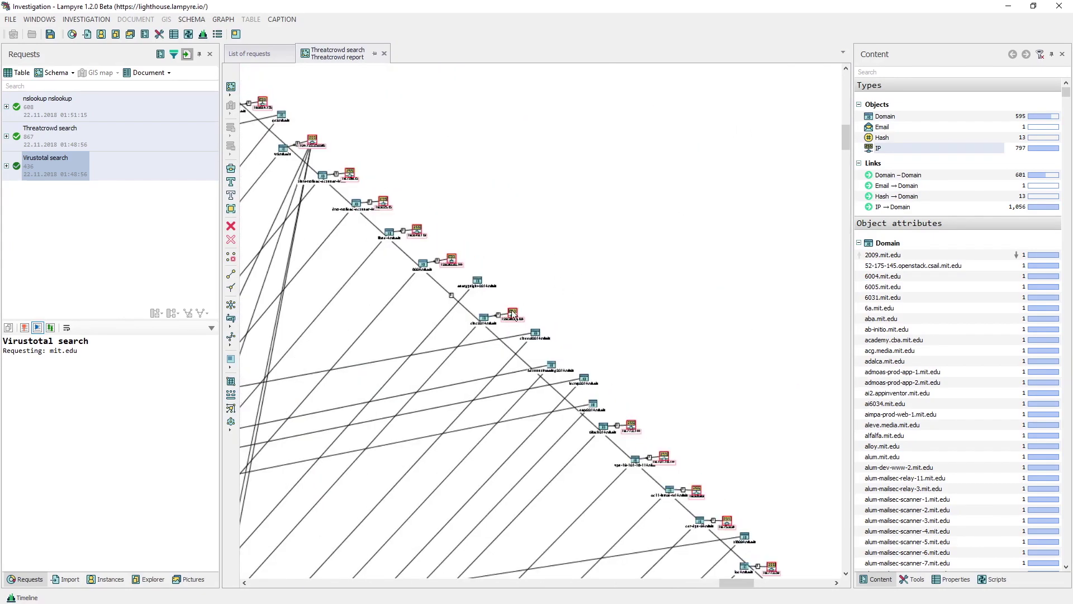
scroll(552, 300, up, 10)
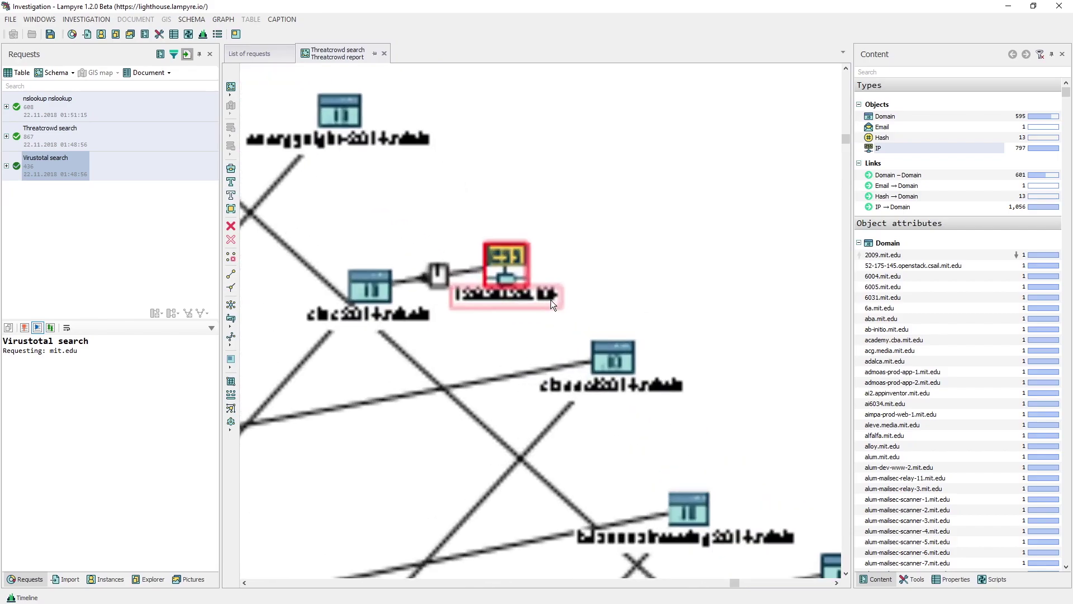
Step: Run Shodan - organisations on the 797 IPs and view the request's log
right_click(503, 267)
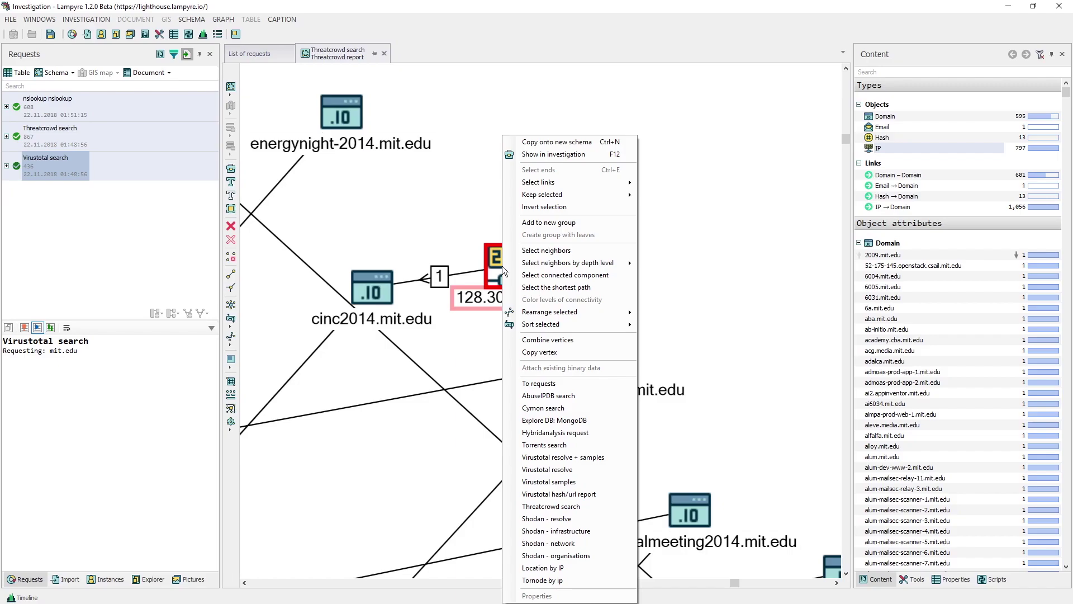
click(611, 552)
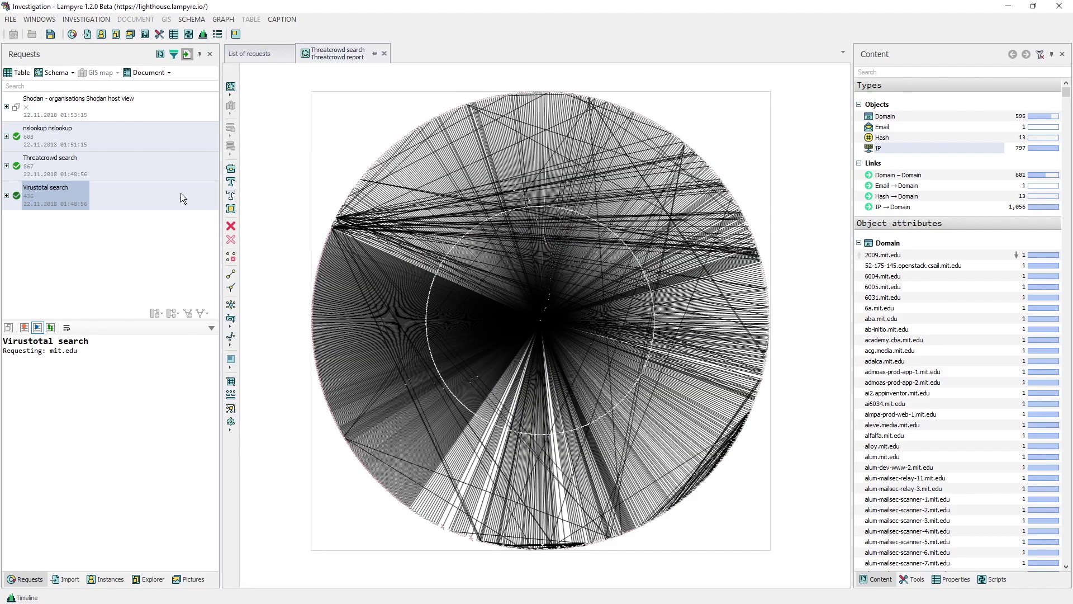
click(54, 106)
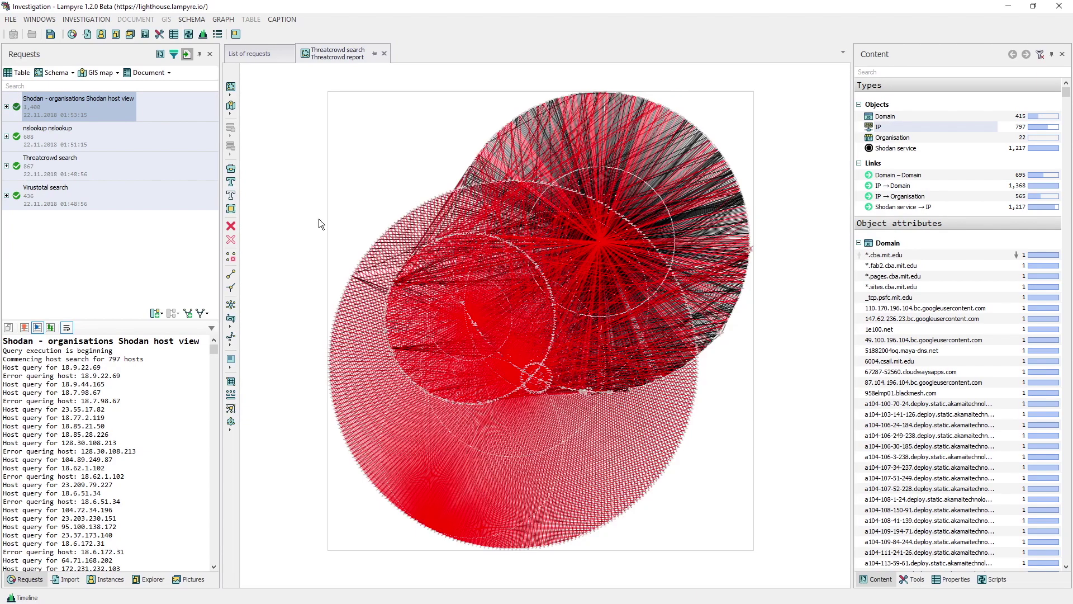
Step: Re-lay out the graph as a circle and zoom in on the IP and Shodan service nodes
right_click(347, 216)
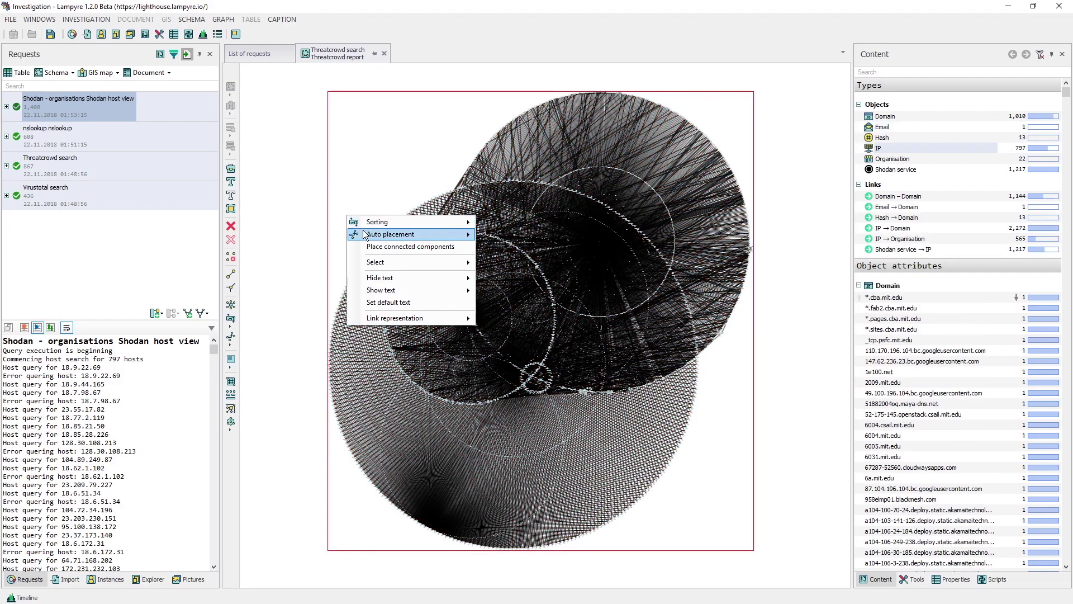
mouse_move(364, 235)
click(522, 249)
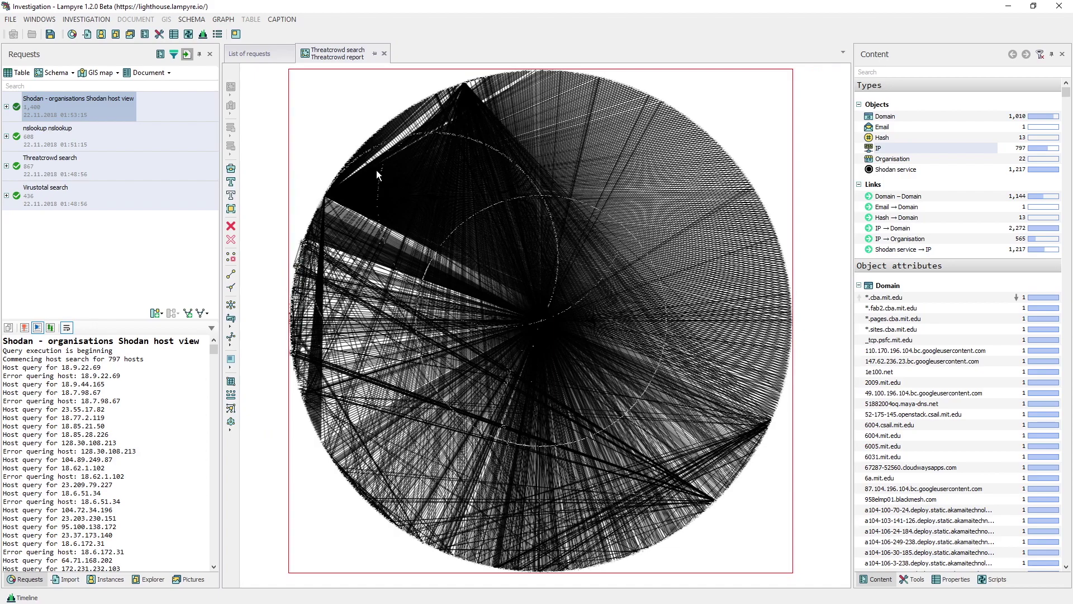
scroll(377, 170, up, 5)
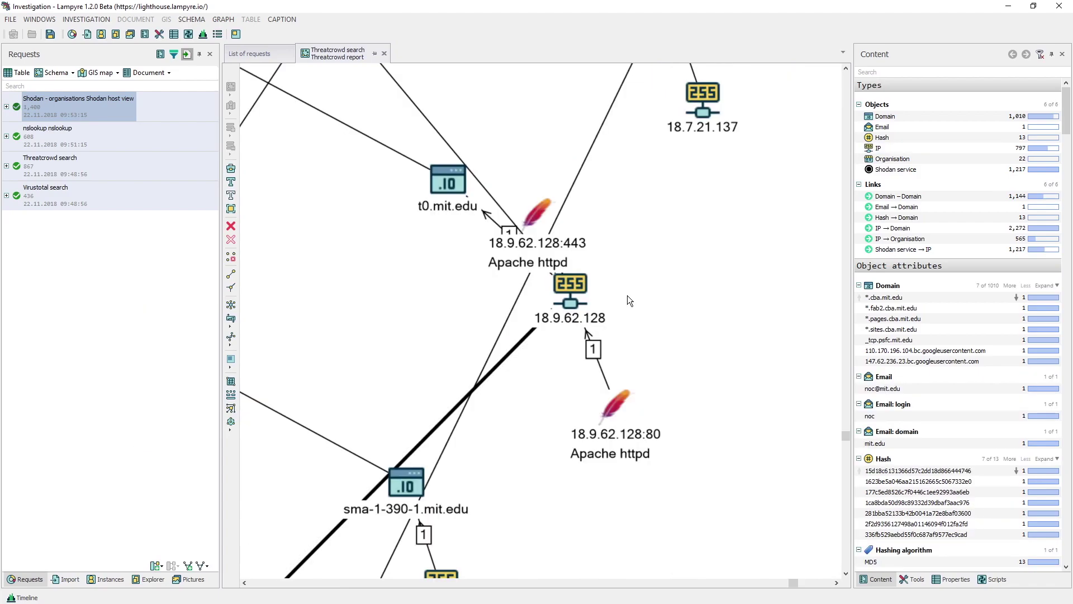
scroll(628, 295, up, 10)
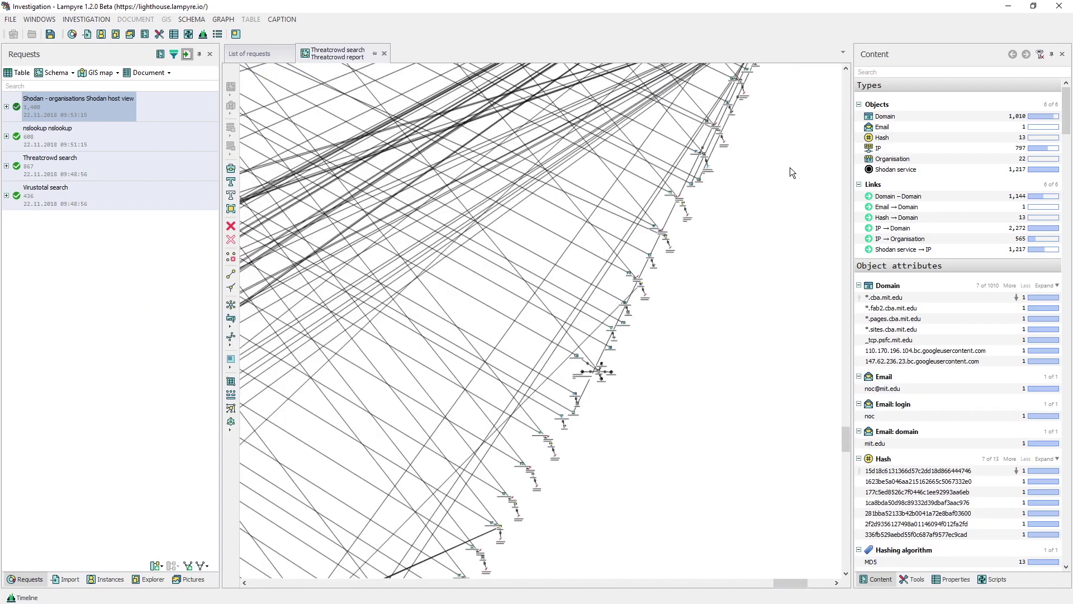
scroll(709, 400, up, 5)
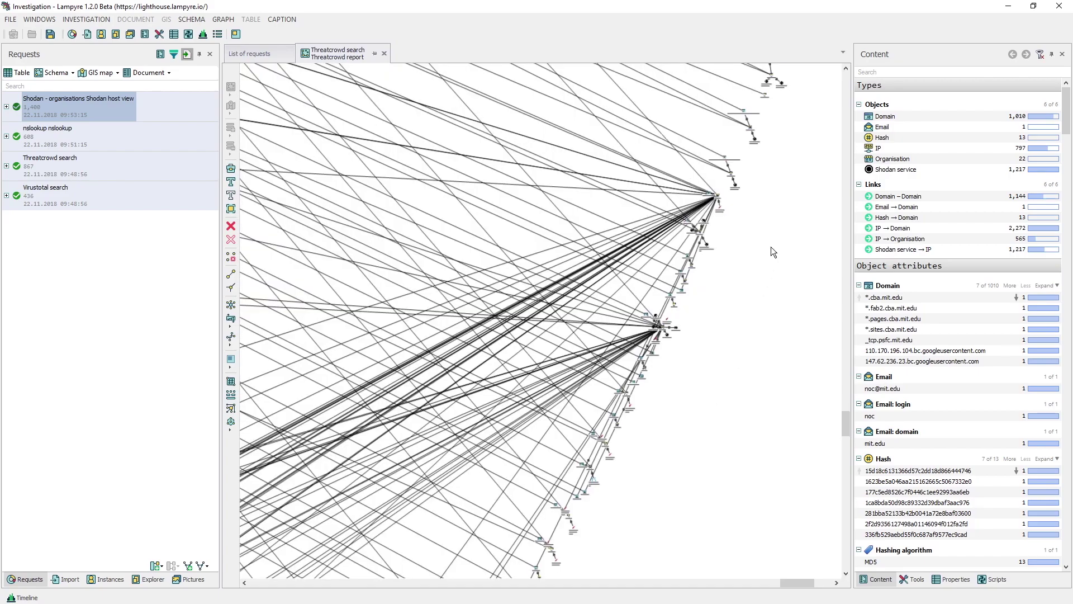
scroll(697, 295, up, 3)
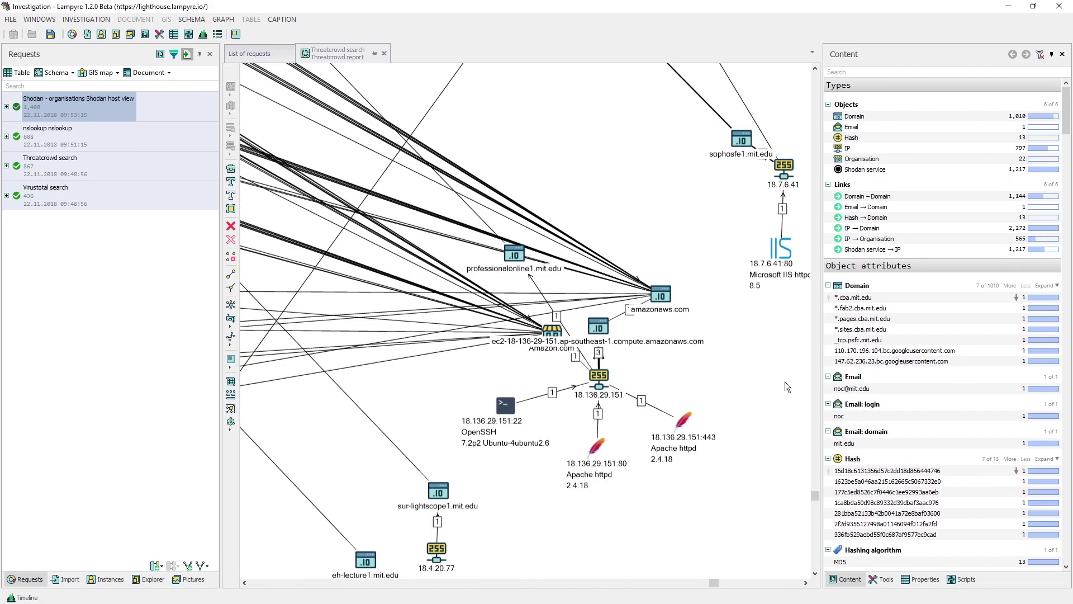
scroll(727, 384, up, 5)
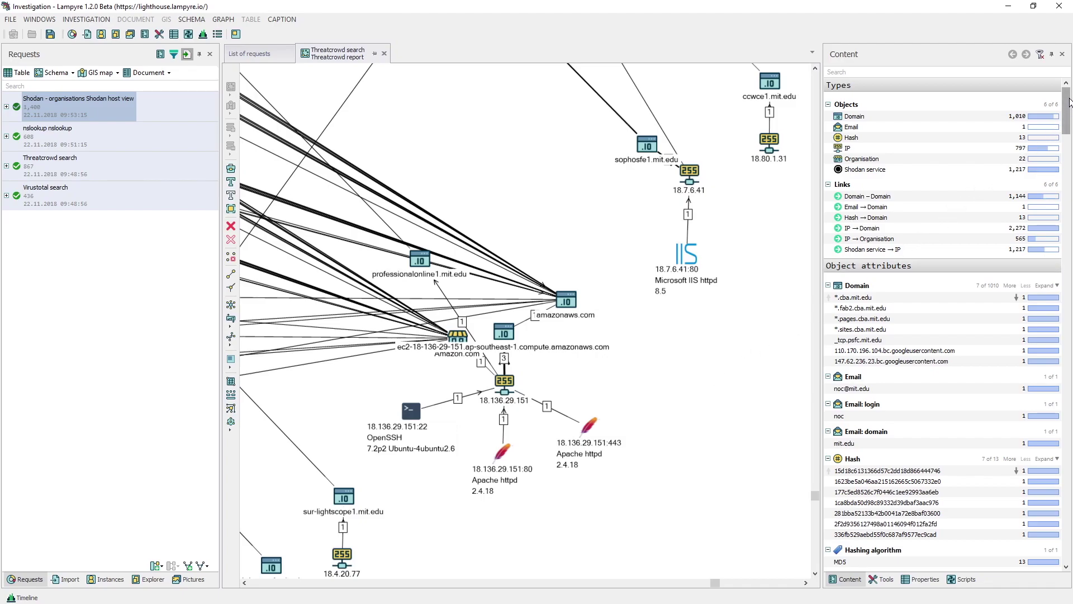
Step: List all organisation names and highlight the Massachusetts Institute of Technology-Lab for Nucl nodes
drag(1069, 102, 1068, 144)
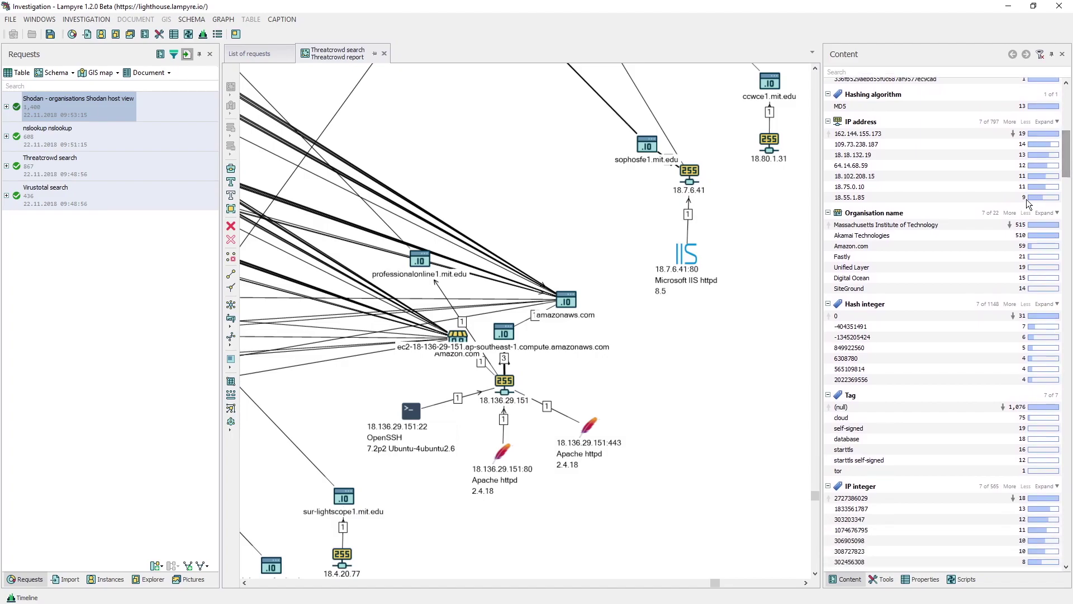
click(1015, 214)
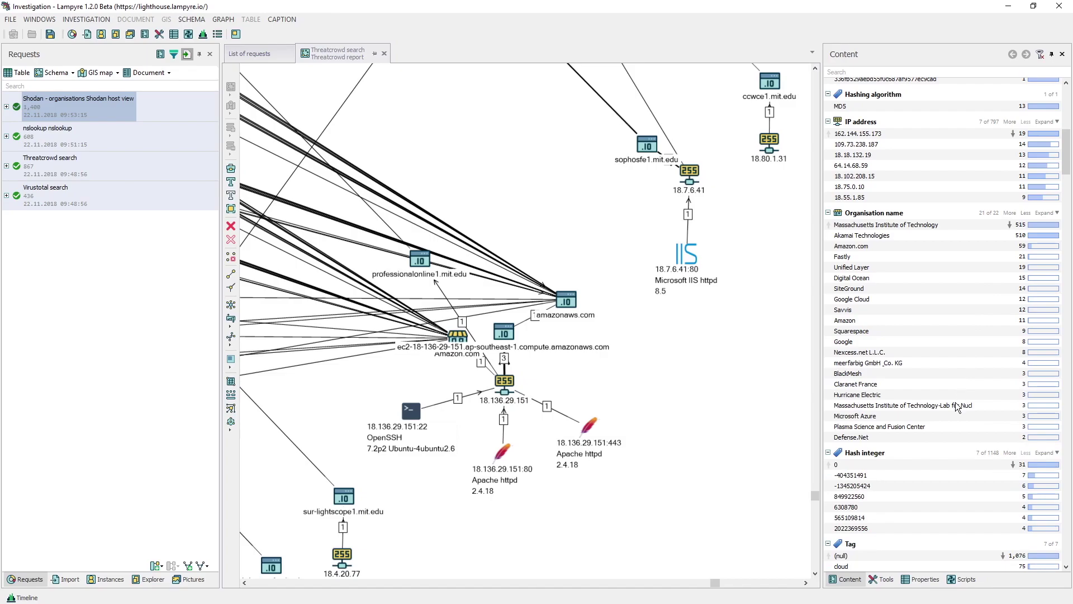
click(955, 406)
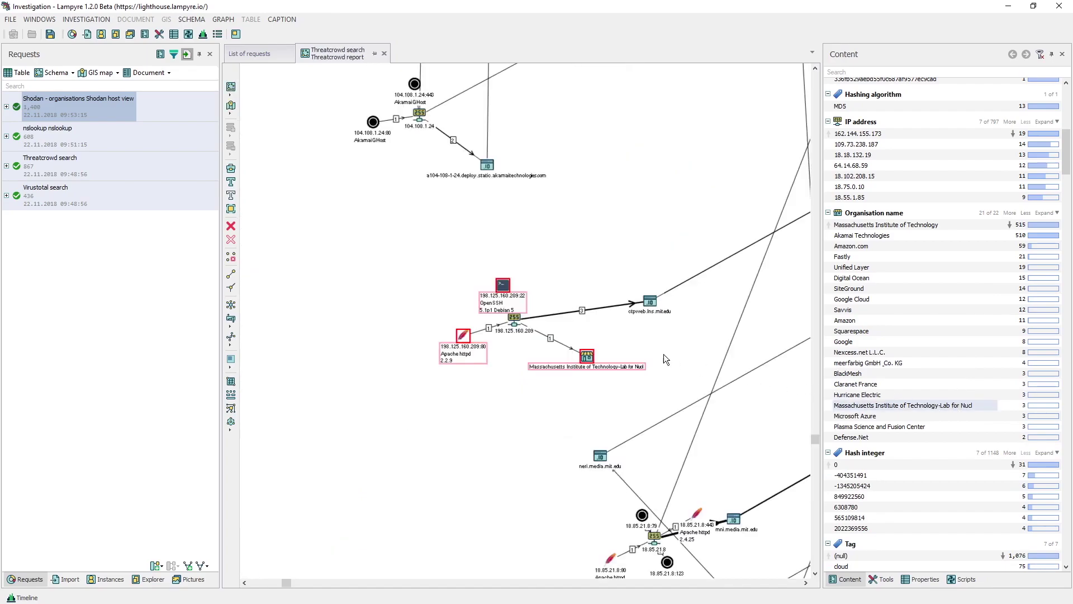
scroll(577, 327, up, 3)
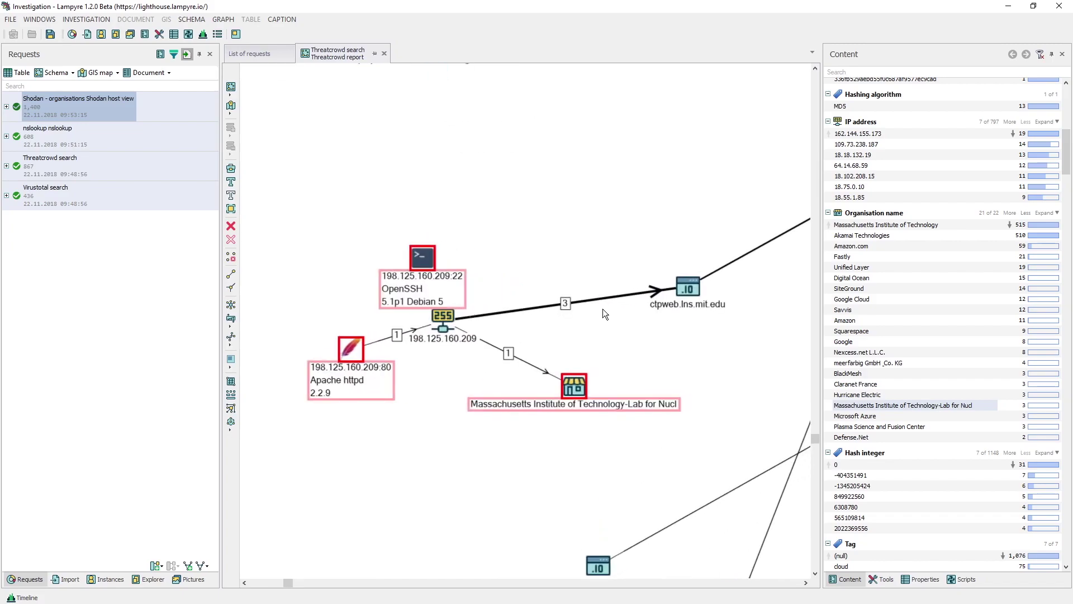
Step: Copy the lab's organisation, IP 198.125.160.209 and services onto new schema Threatcrowd report 2
click(1040, 54)
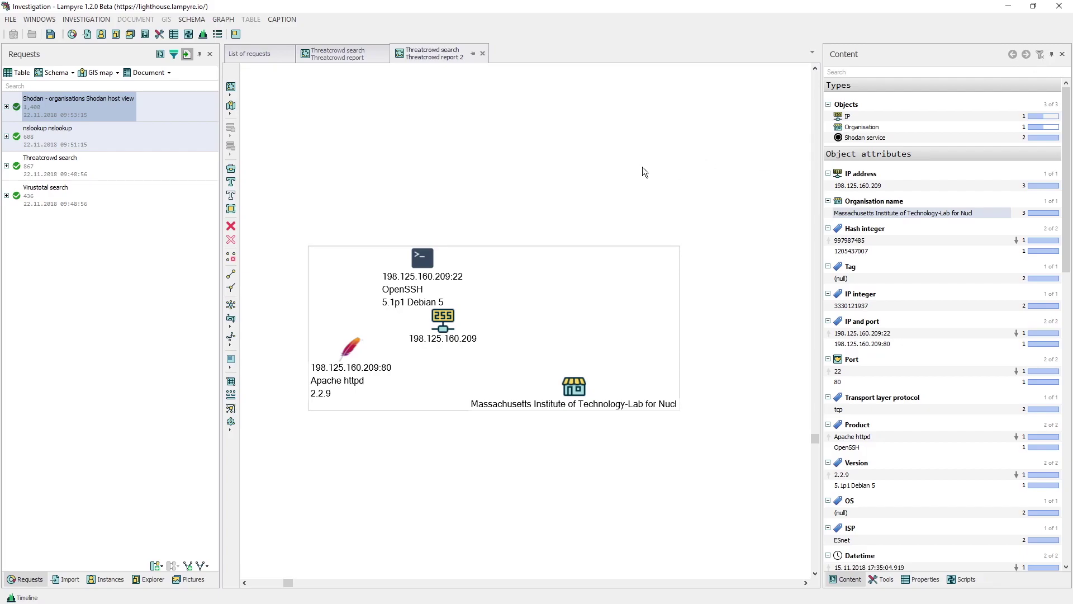
right_click(577, 383)
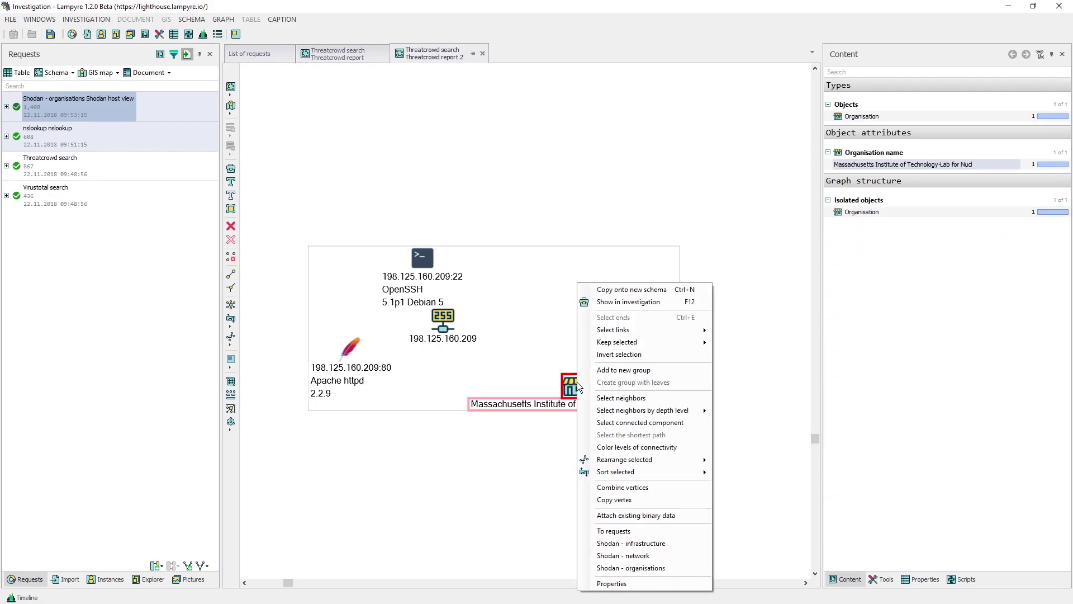
Step: Run Shodan - organisations on the lab, then Shodan - infrastructure on all the schema's IPs
click(672, 568)
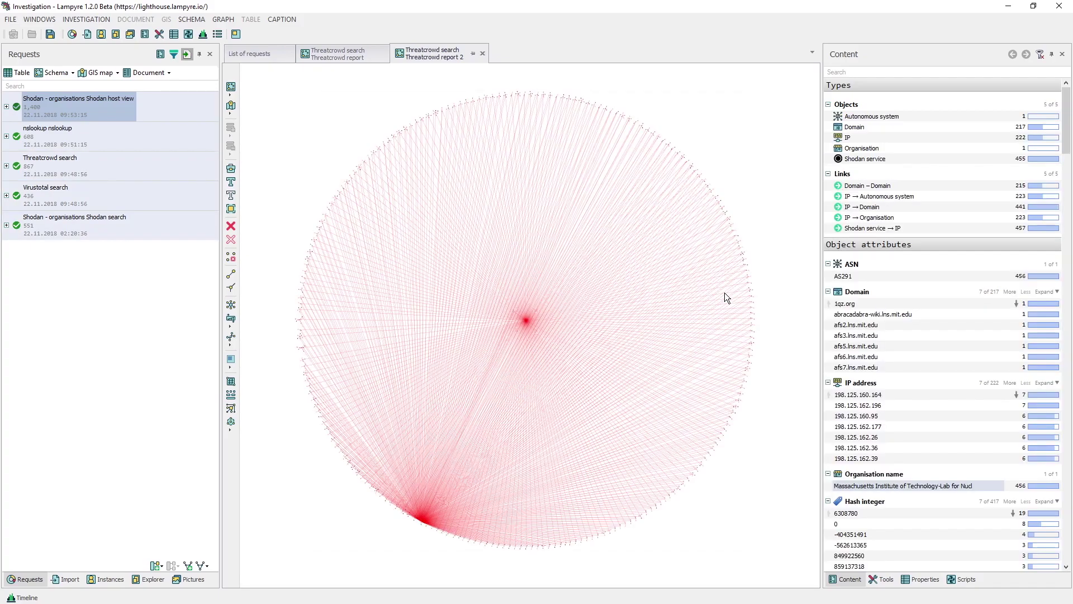
click(881, 137)
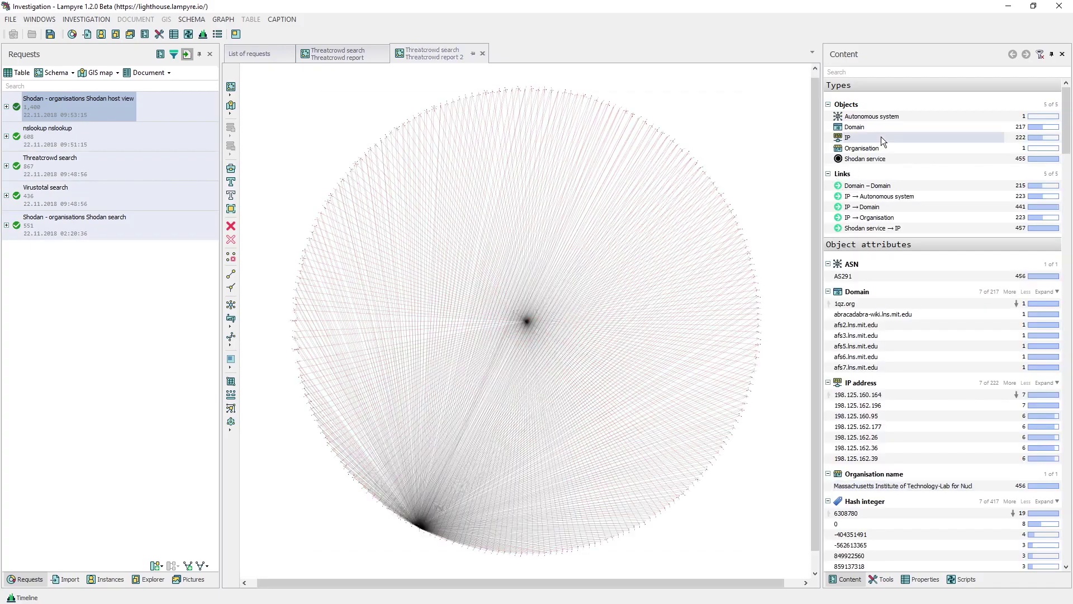
scroll(747, 159, up, 5)
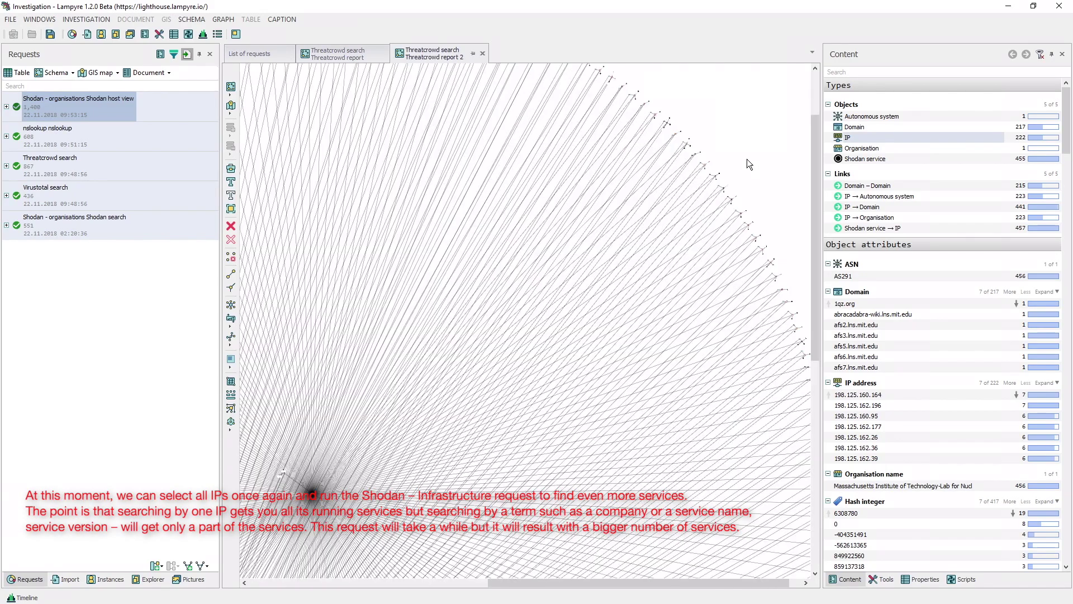
scroll(728, 163, up, 3)
drag(665, 181, 637, 270)
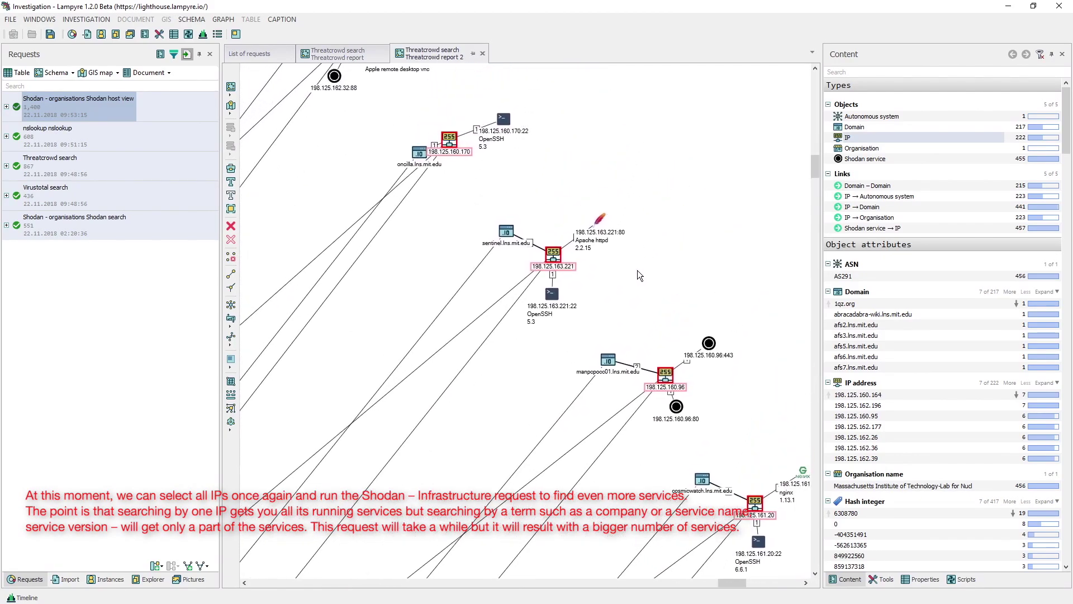
right_click(552, 259)
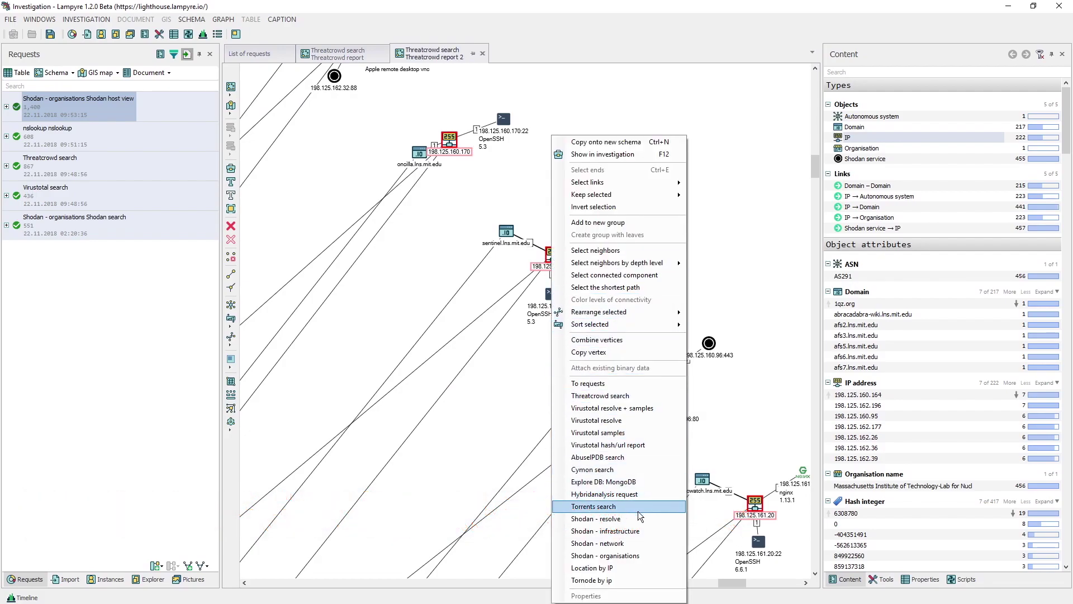
click(649, 530)
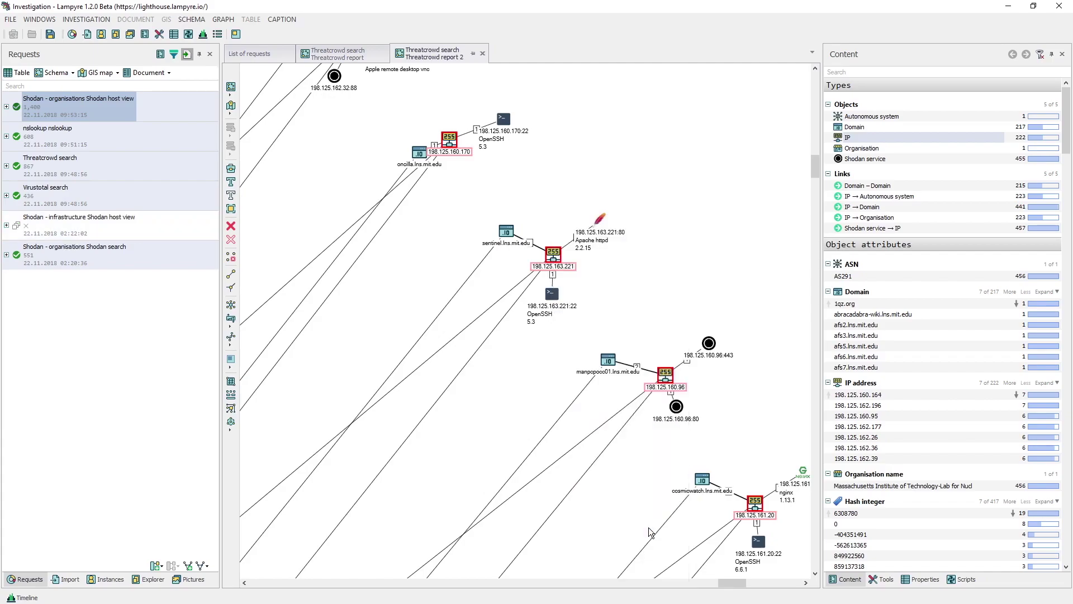
Step: Build the Infrastructure schema from the Shodan organisations results and pan across the host graphs
click(63, 74)
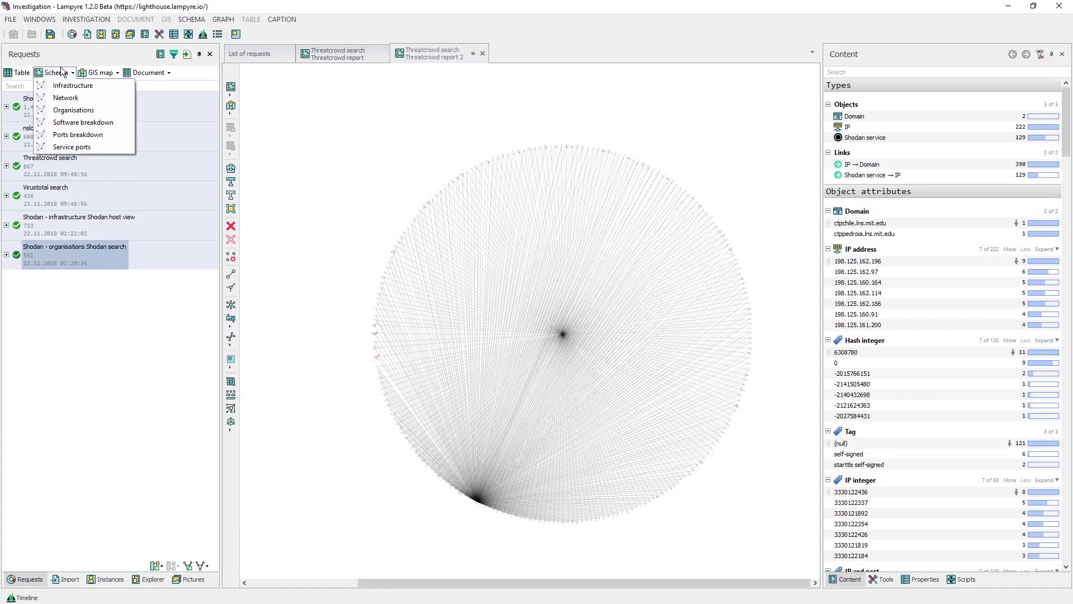
click(66, 84)
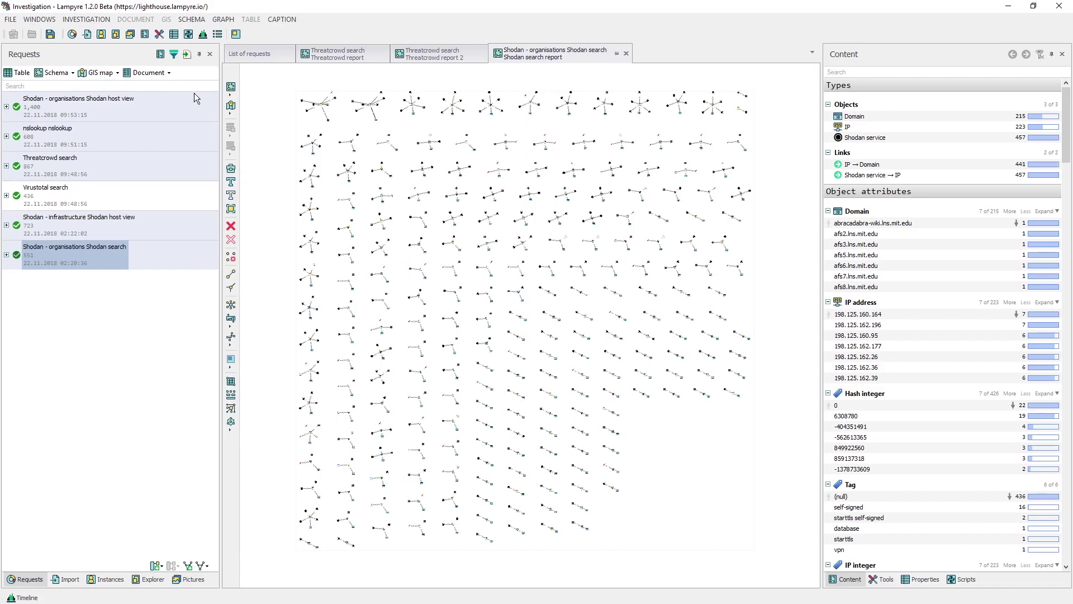
scroll(328, 96, up, 5)
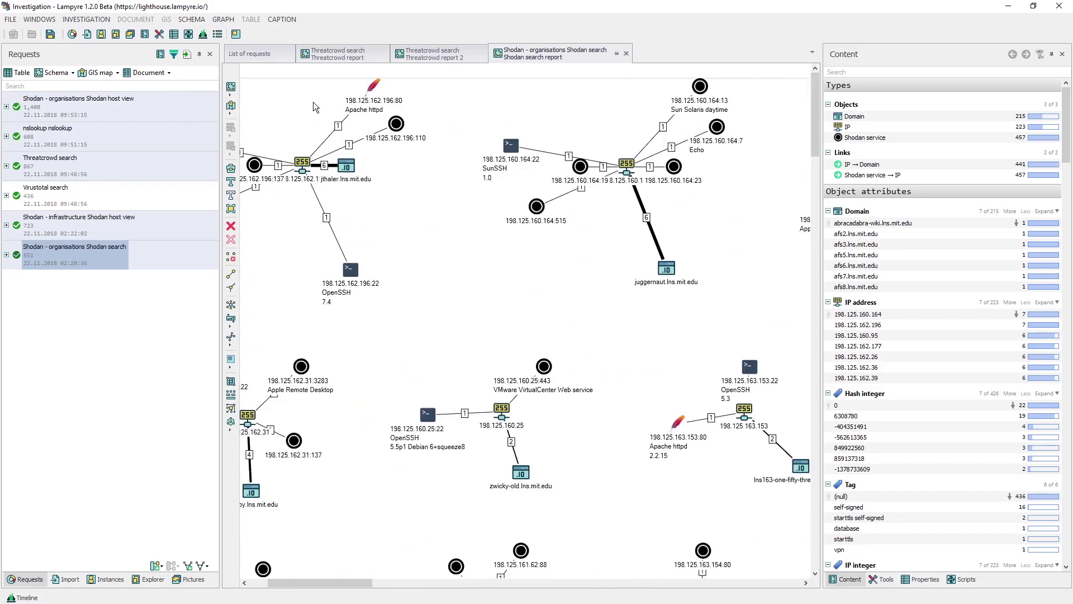
drag(357, 133, 482, 184)
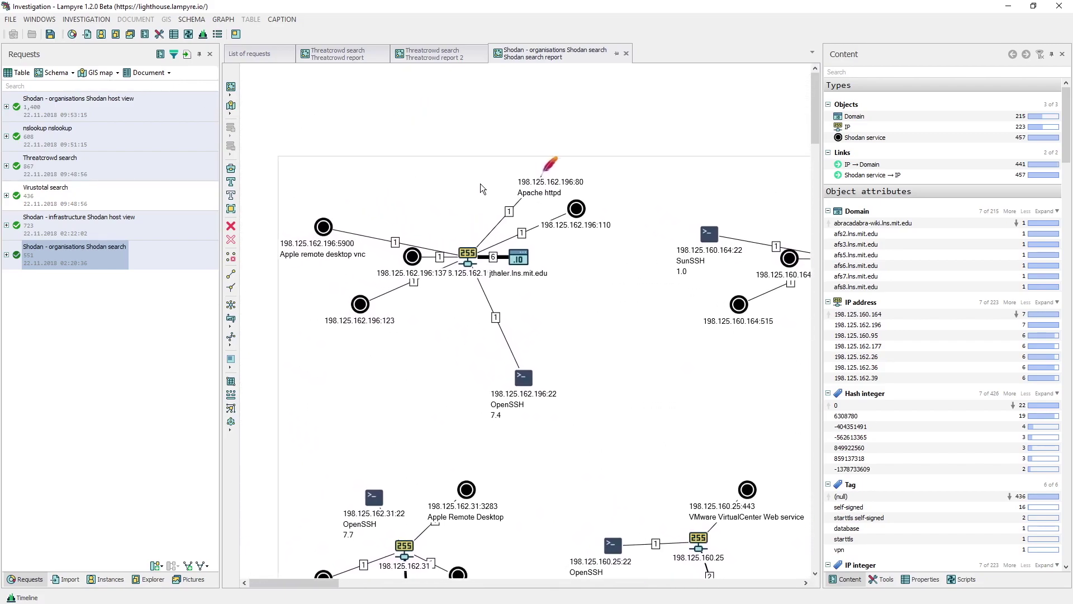
drag(788, 413, 232, 398)
drag(767, 414, 426, 401)
Step: Browse the lower host graphs and scroll the Content panel's 223 IPs, 215 domains, 457 services
drag(565, 548, 541, 385)
scroll(540, 378, down, 3)
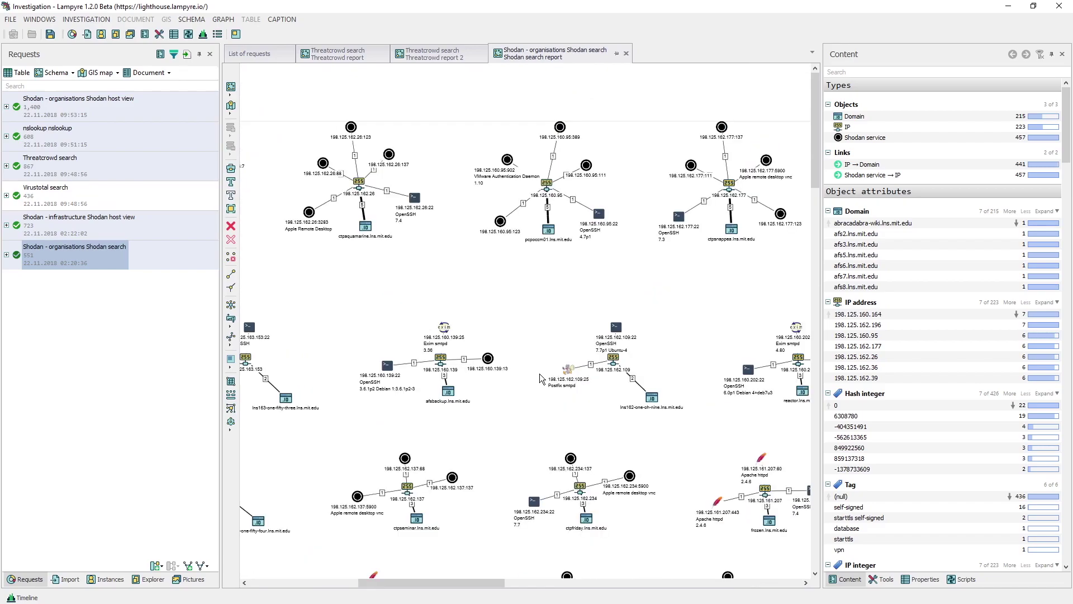
drag(774, 541, 485, 261)
scroll(945, 335, down, 10)
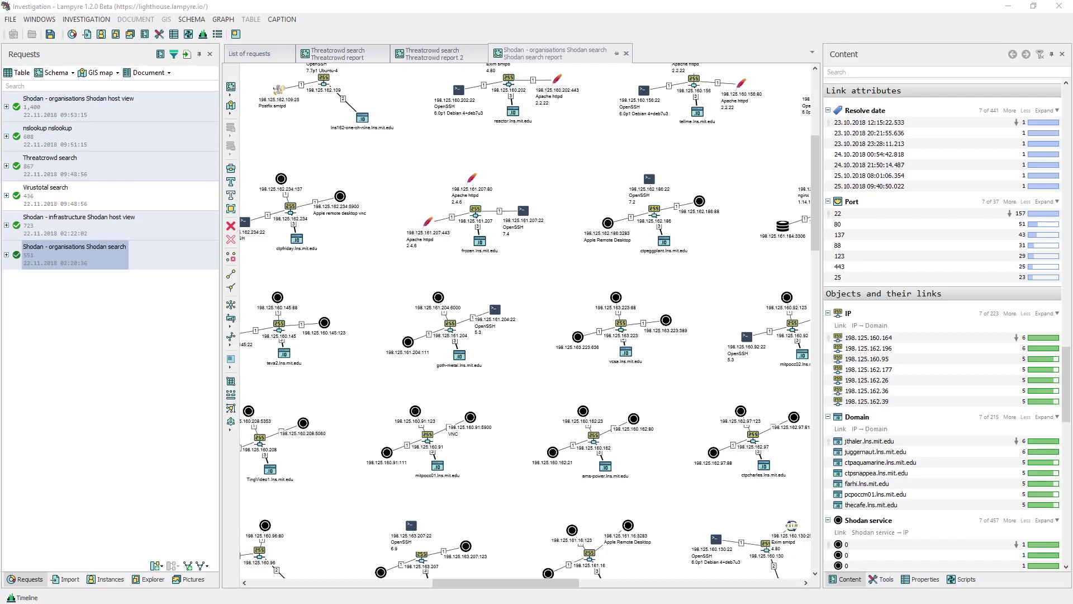
click(1067, 152)
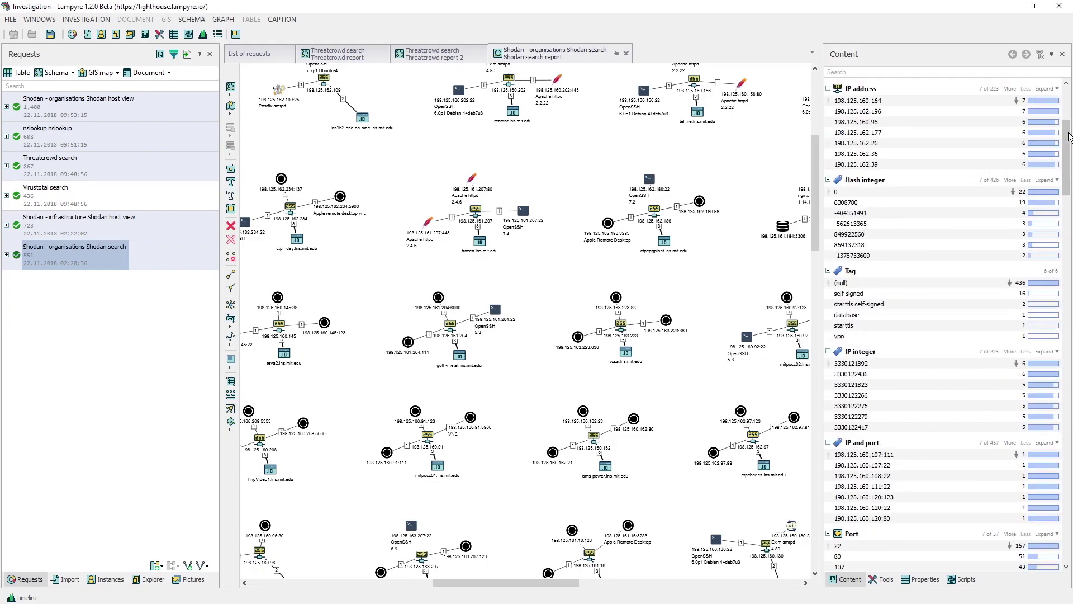
scroll(1068, 137, up, 3)
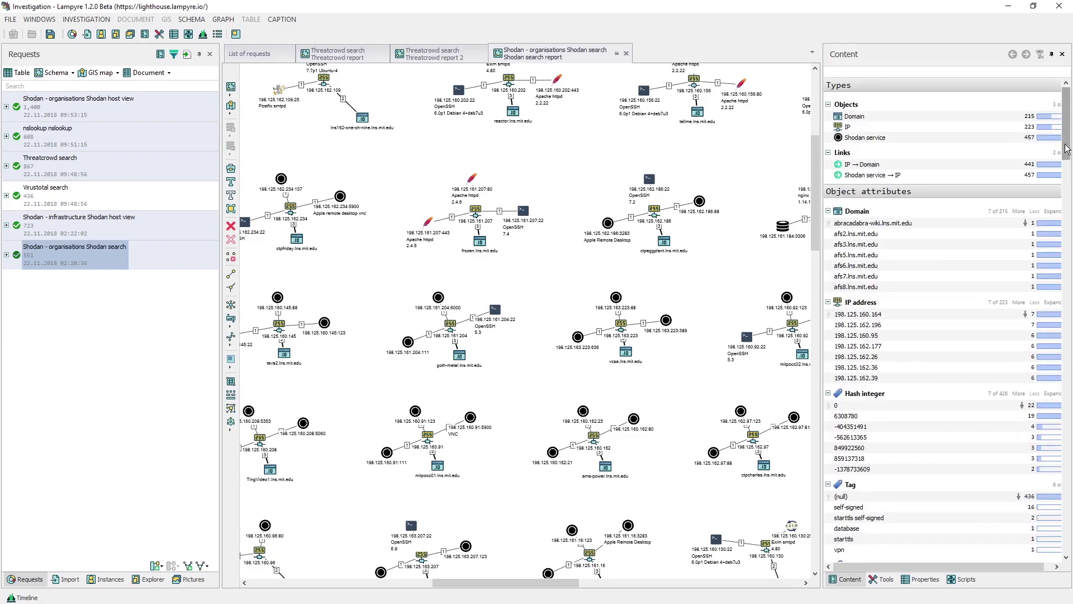
drag(1068, 148, 1067, 369)
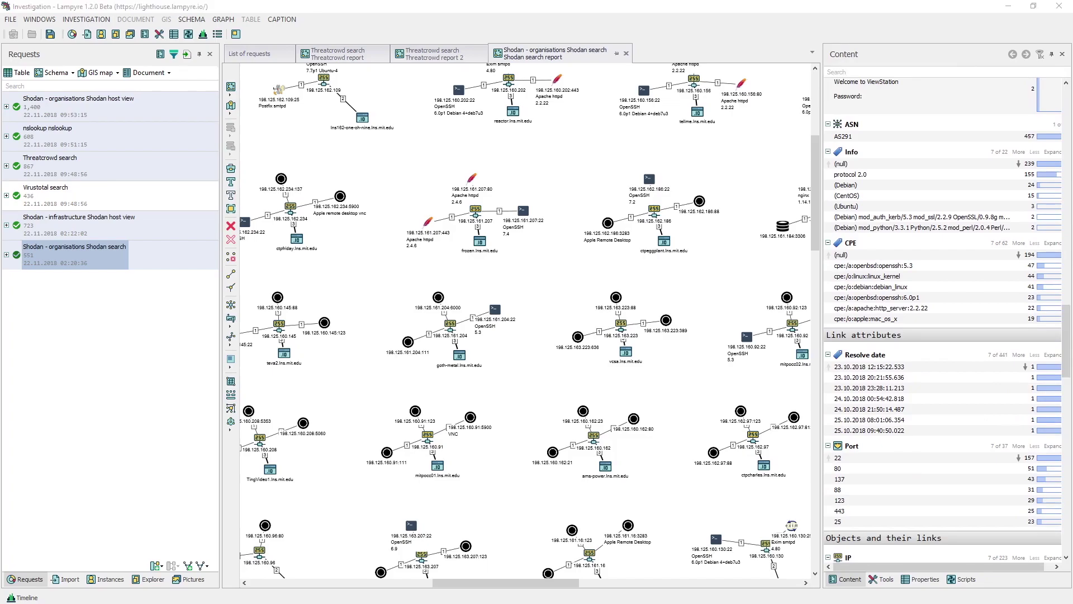
drag(1069, 327, 1062, 108)
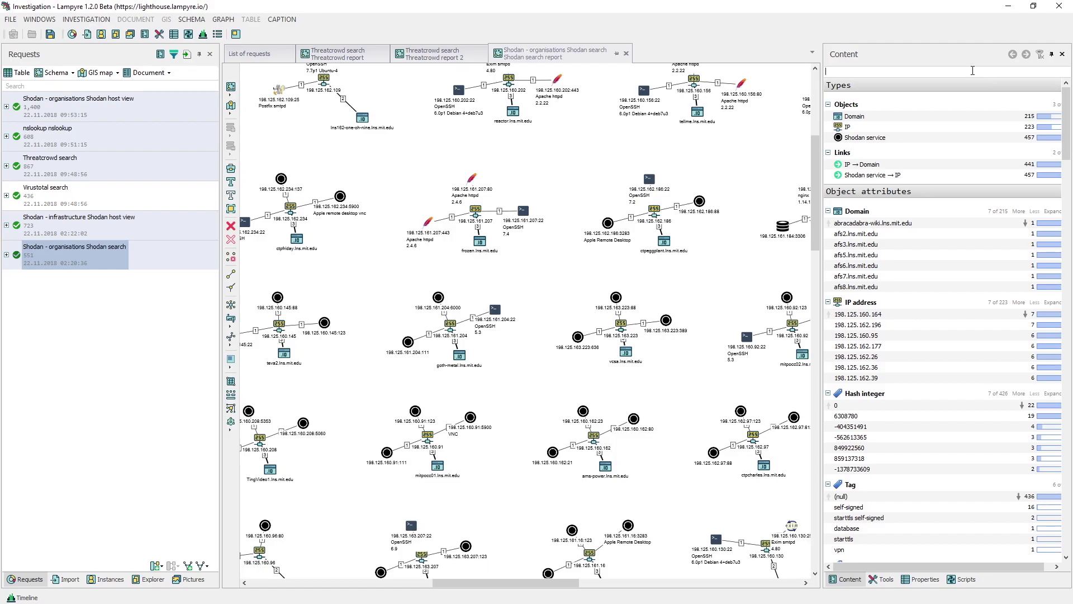
Step: Filter the attribute summary by 'ftp', review the matches, then clear the filter
text(ftp)
key(Return)
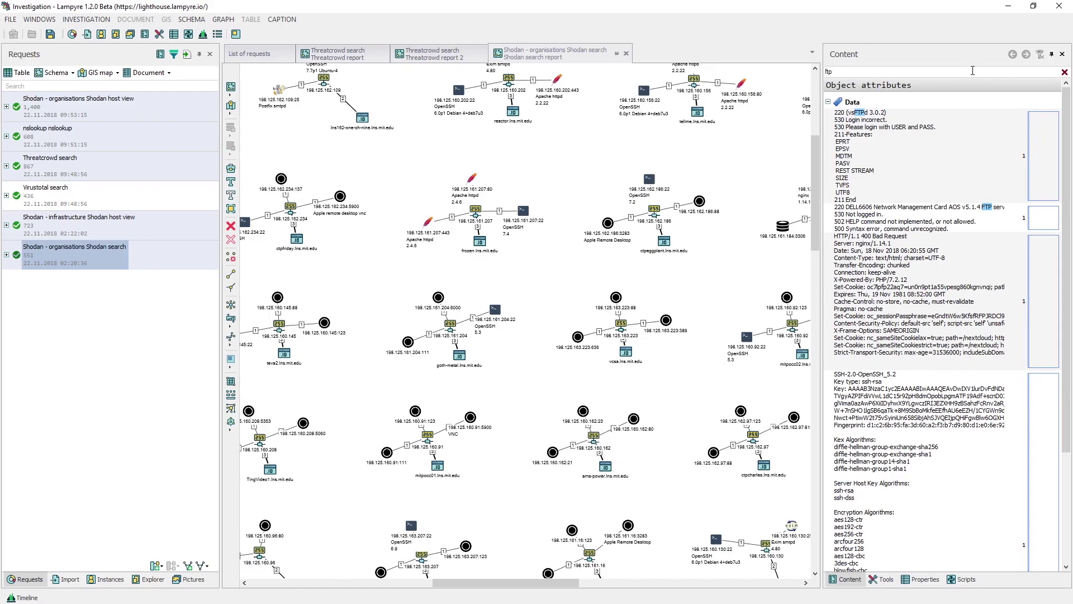
scroll(1070, 183, down, 5)
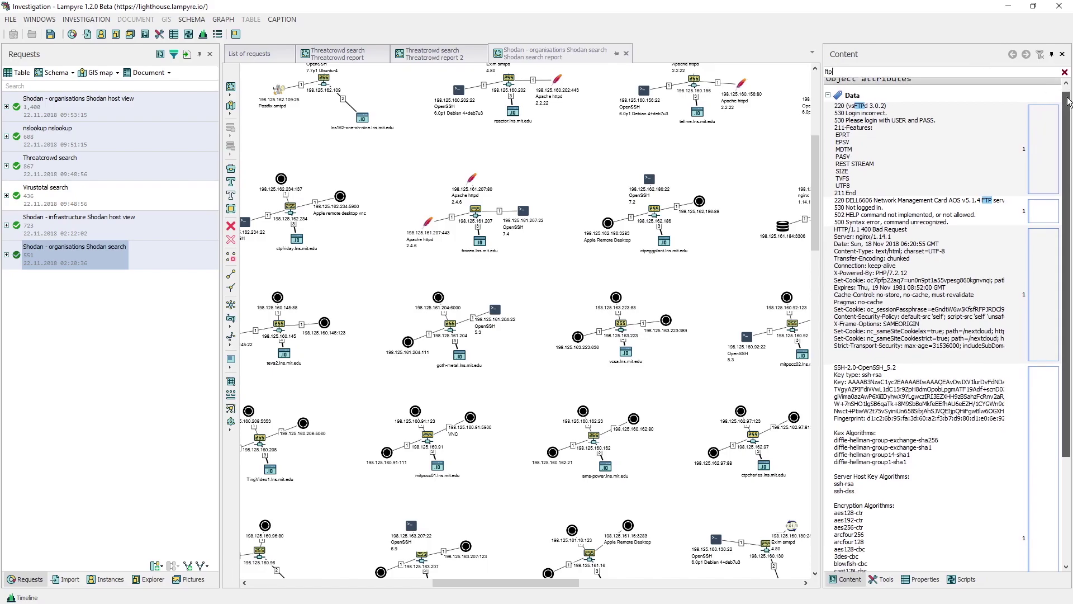
scroll(1070, 184, down, 2)
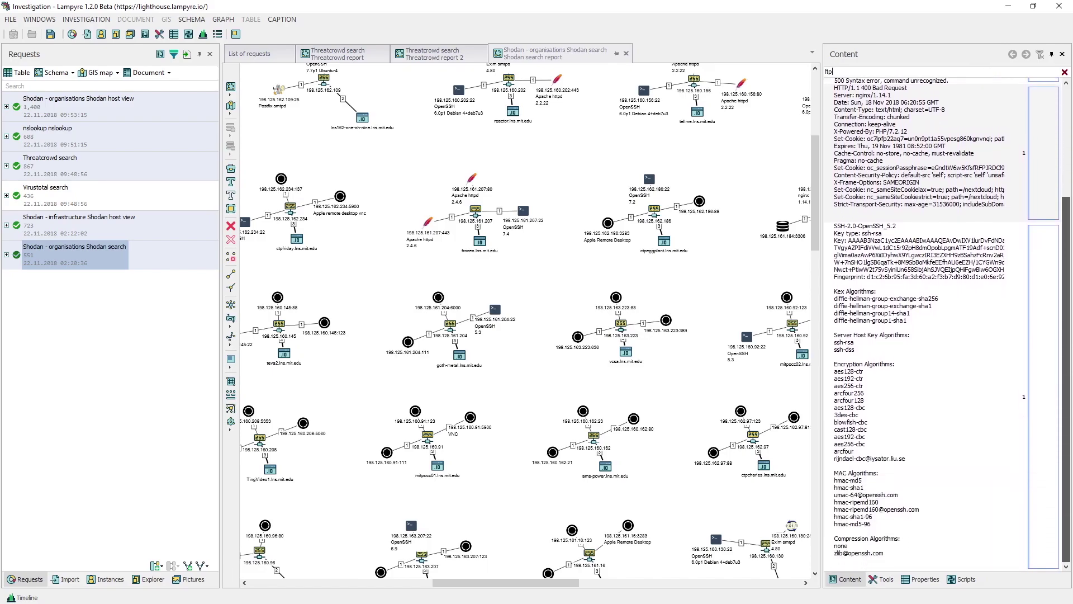
scroll(1068, 90, up, 6)
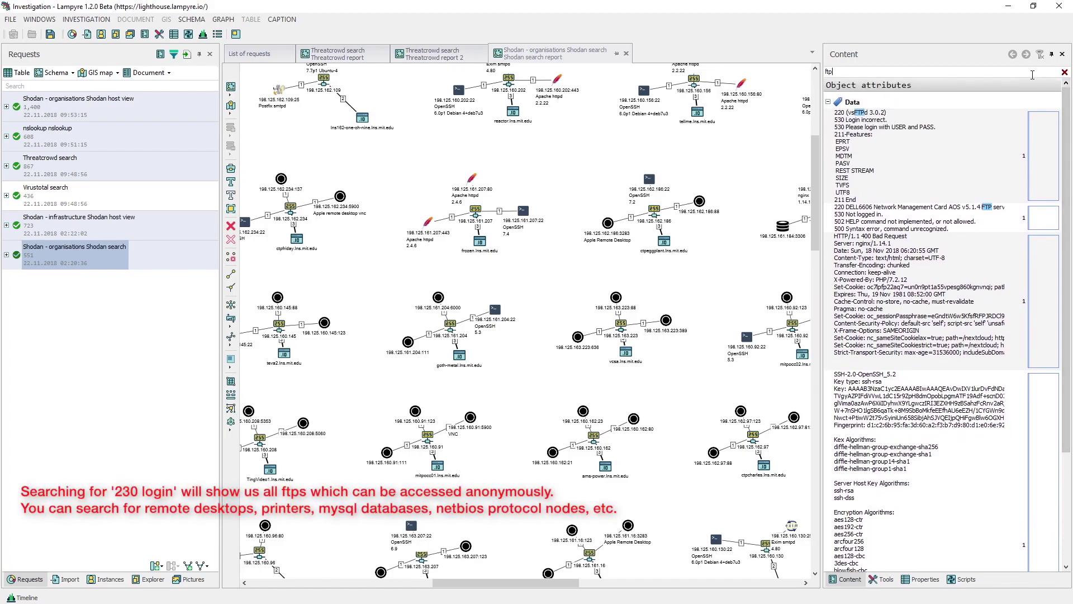
click(1064, 72)
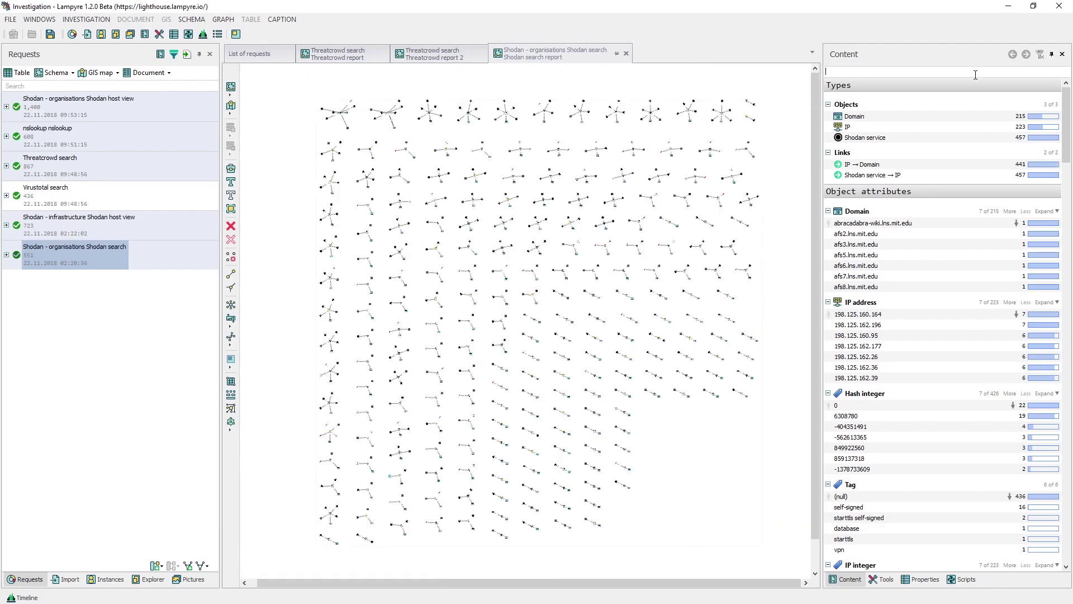
Step: Build a software breakdown schema of the Shodan results in a hierarchical layout
click(63, 74)
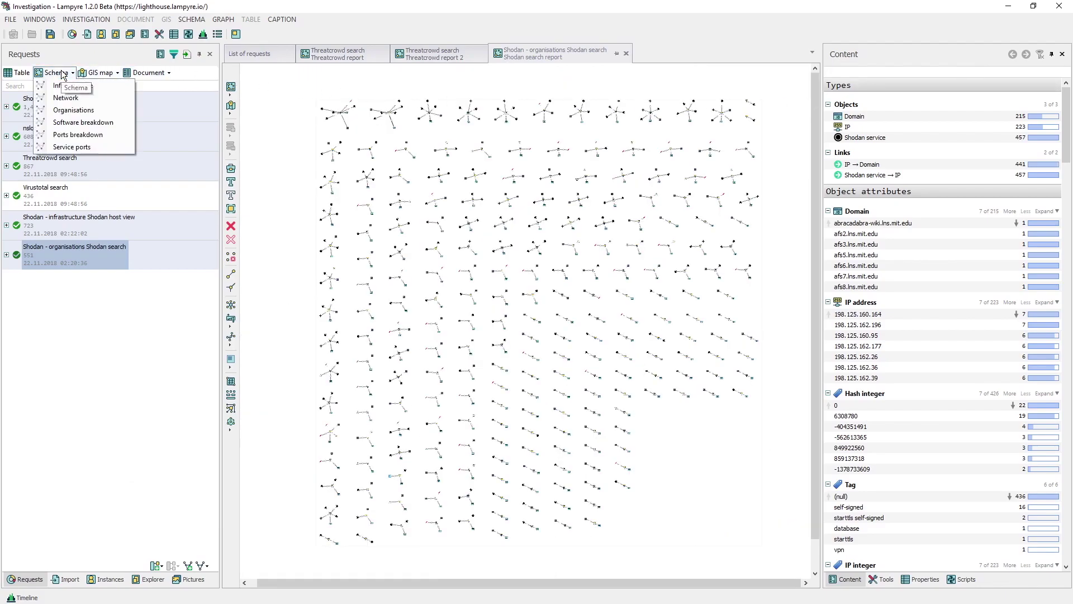
click(86, 124)
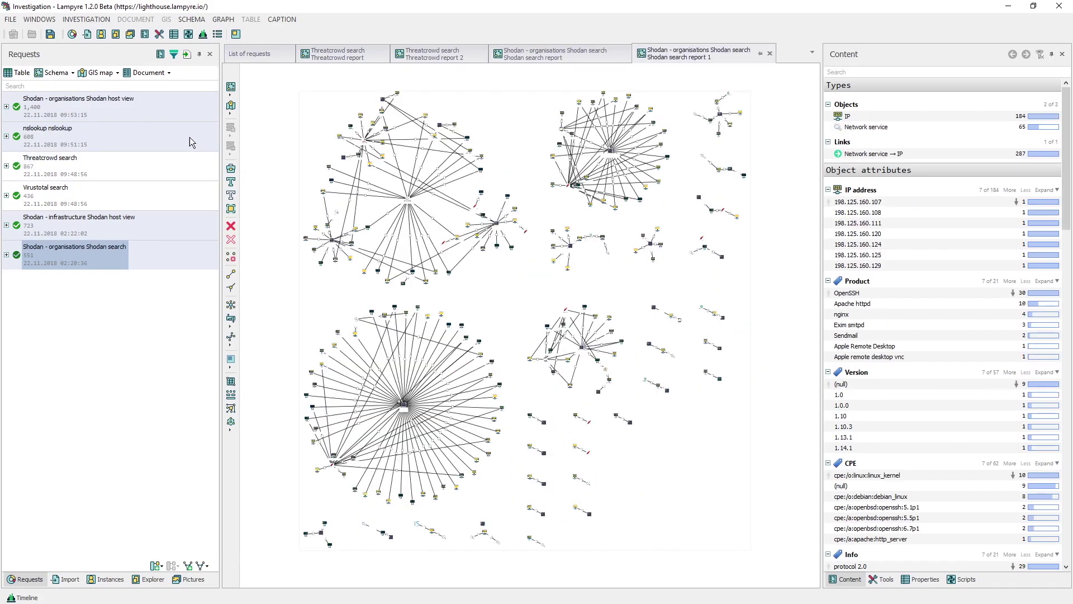
right_click(729, 282)
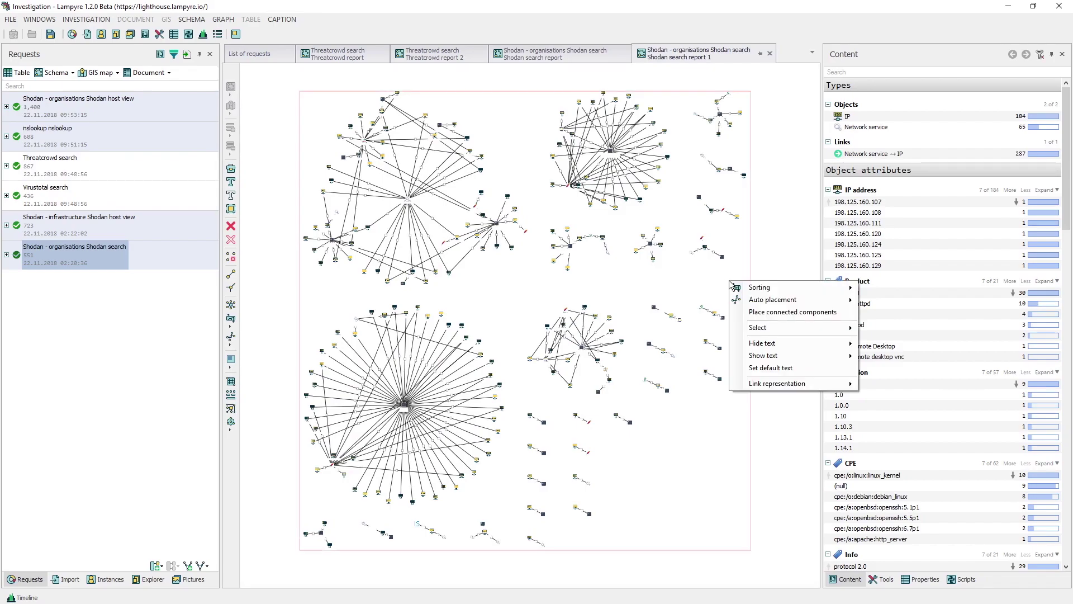
mouse_move(793, 299)
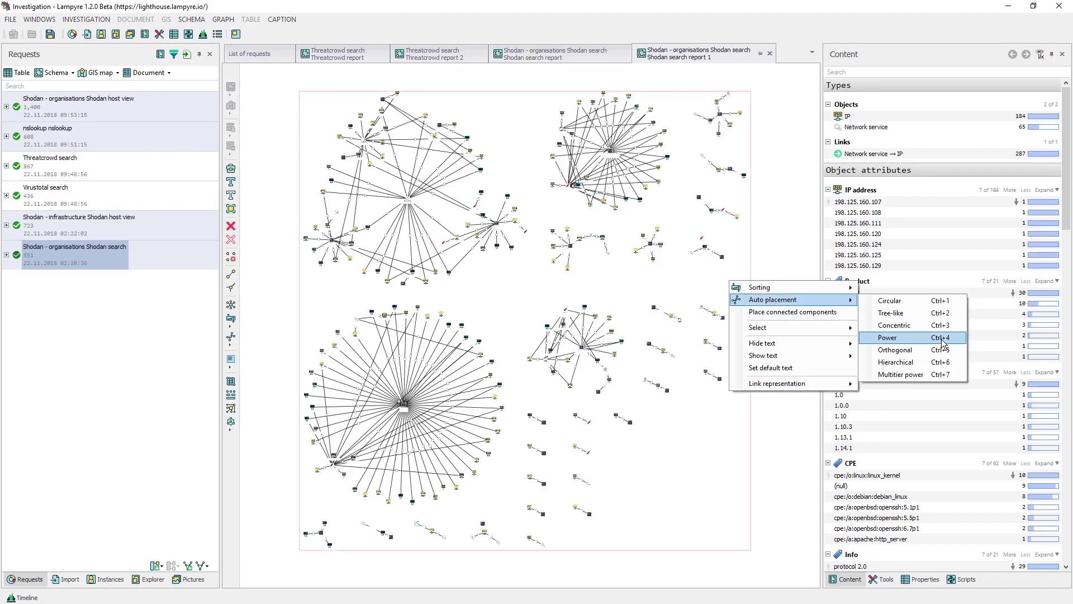
click(950, 363)
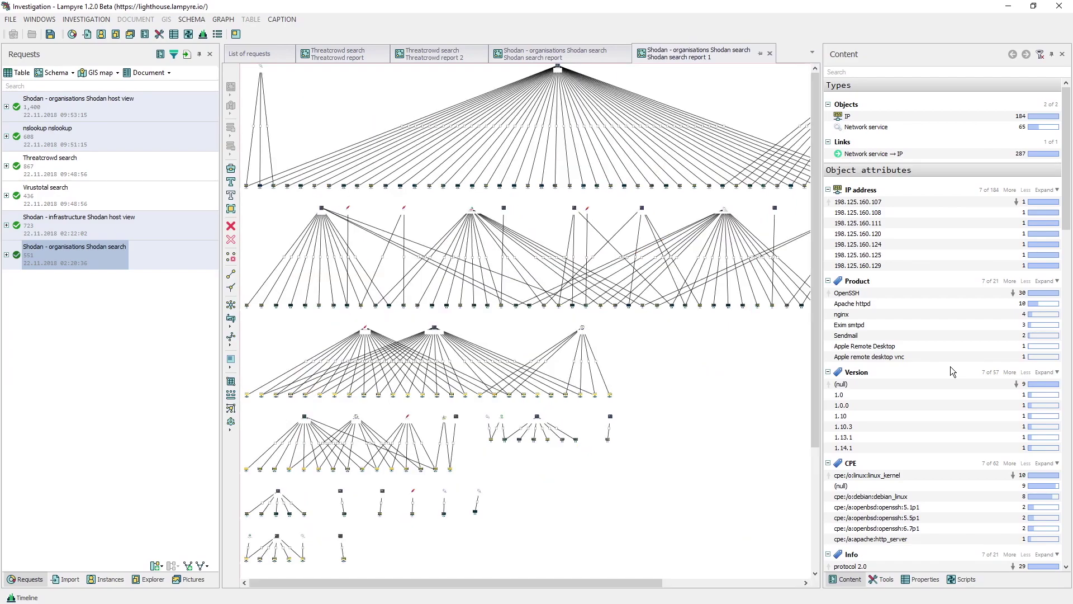
Step: Size the graph's vertices by their number of links
scroll(727, 337, down, 5)
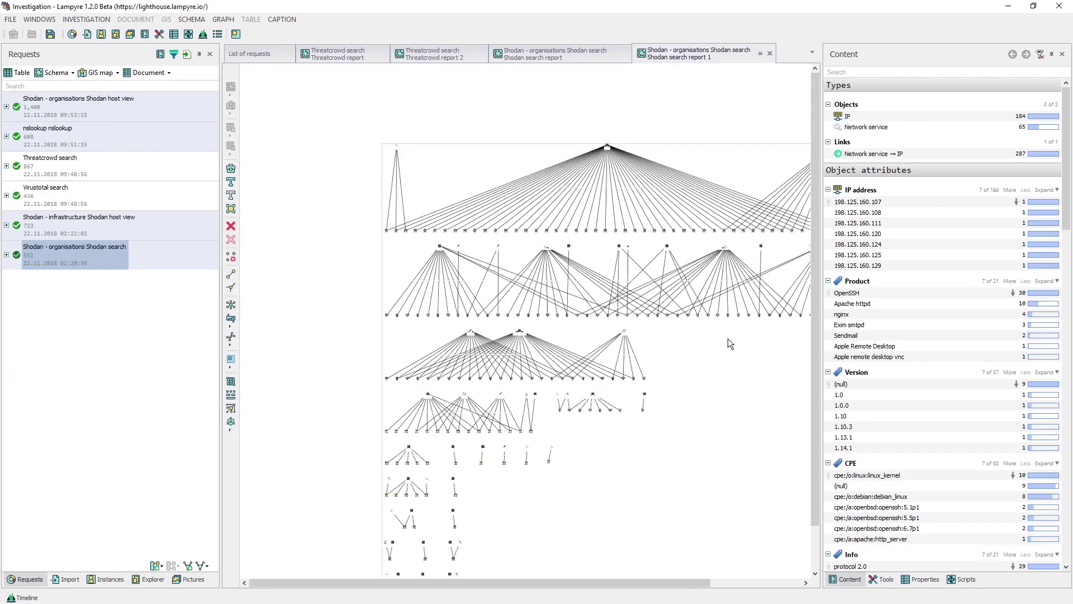
drag(679, 324, 598, 291)
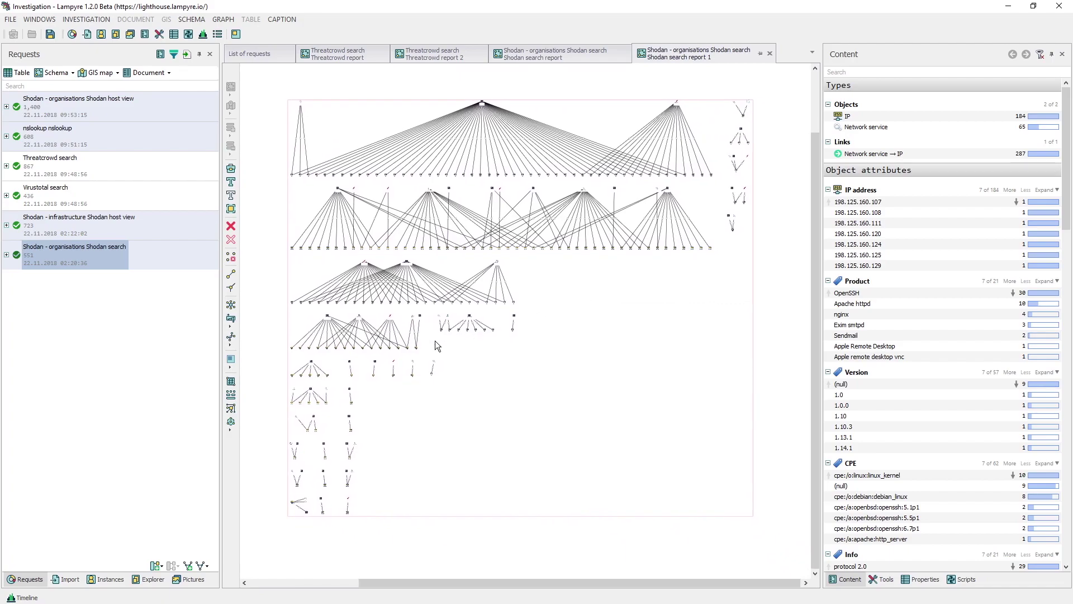
click(238, 411)
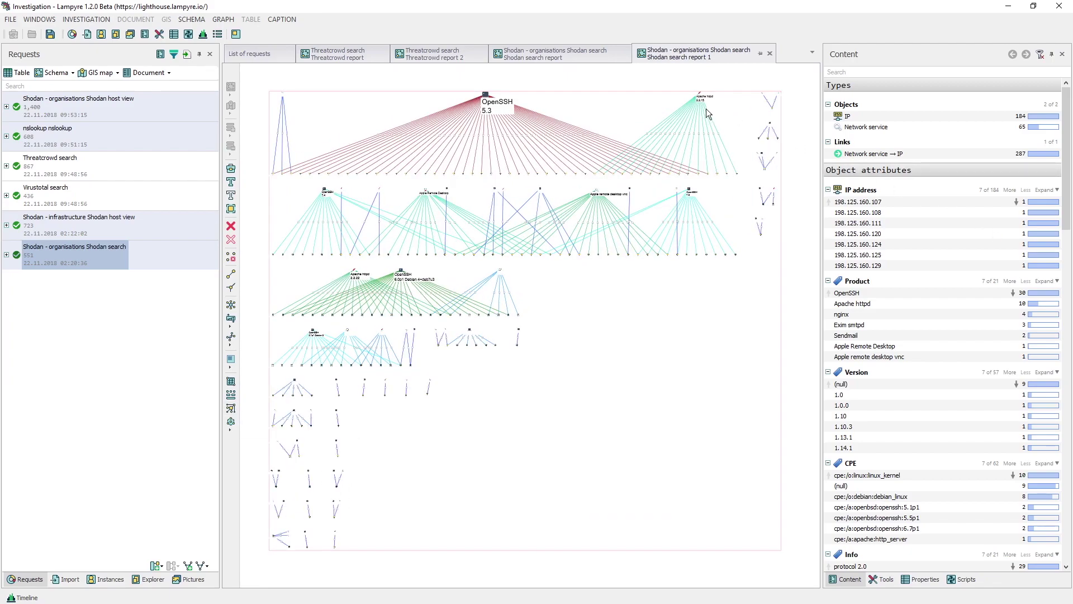
Step: Select the neighbouring IPs of the OpenSSH 5.3 and OpenSSH 7.7 nodes
scroll(483, 86, up, 5)
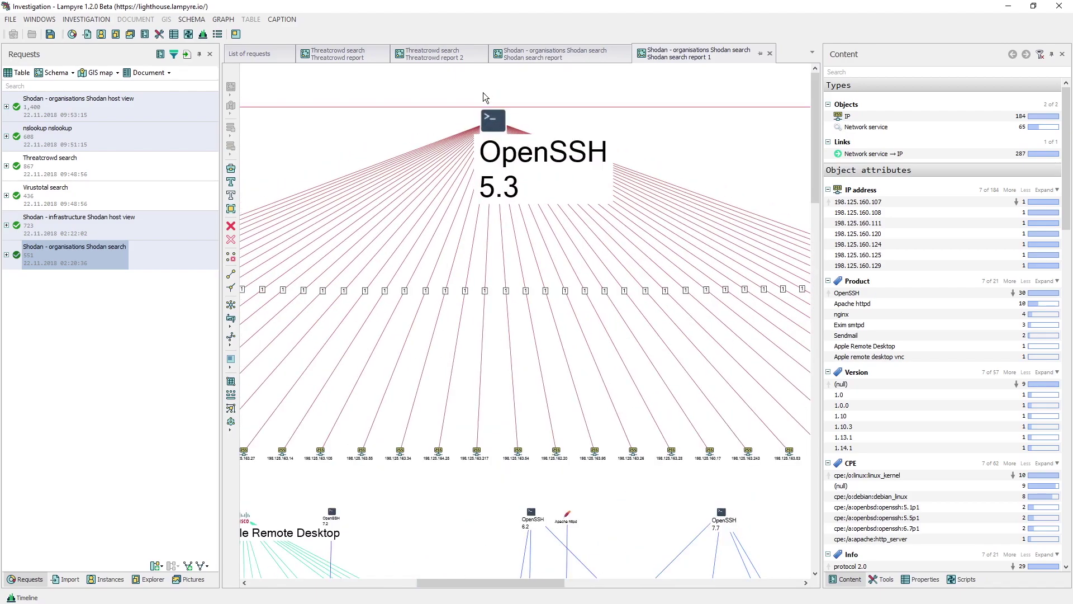
click(493, 124)
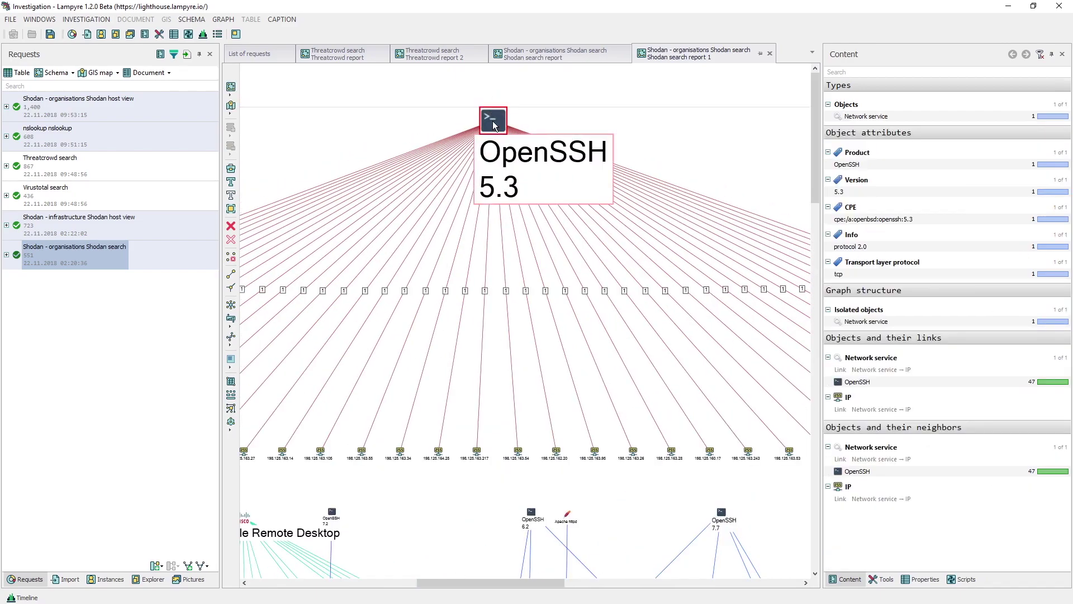
right_click(494, 125)
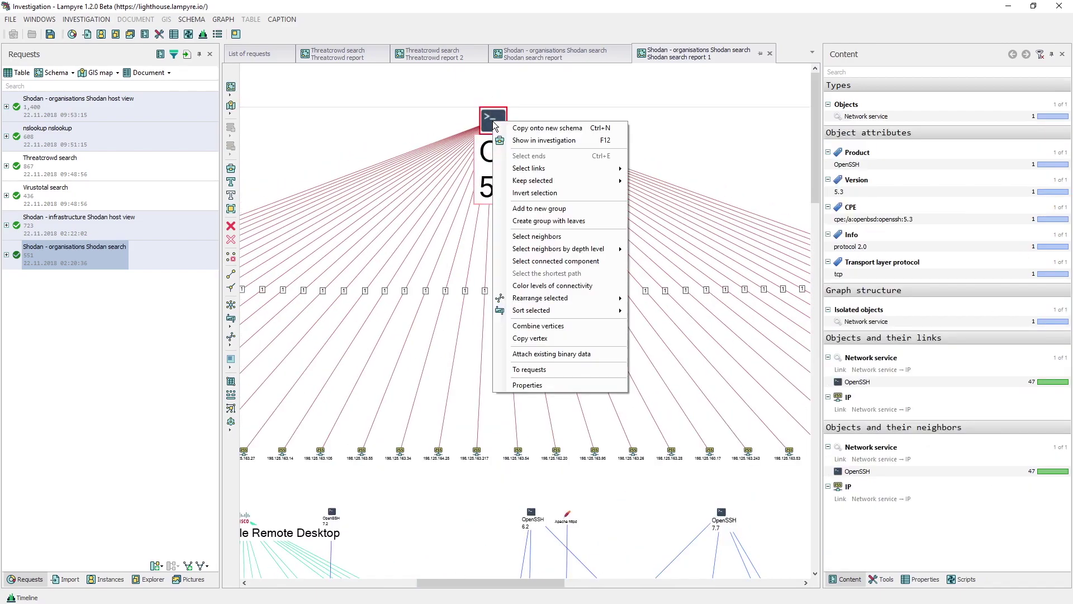
click(569, 233)
scroll(569, 233, down, 5)
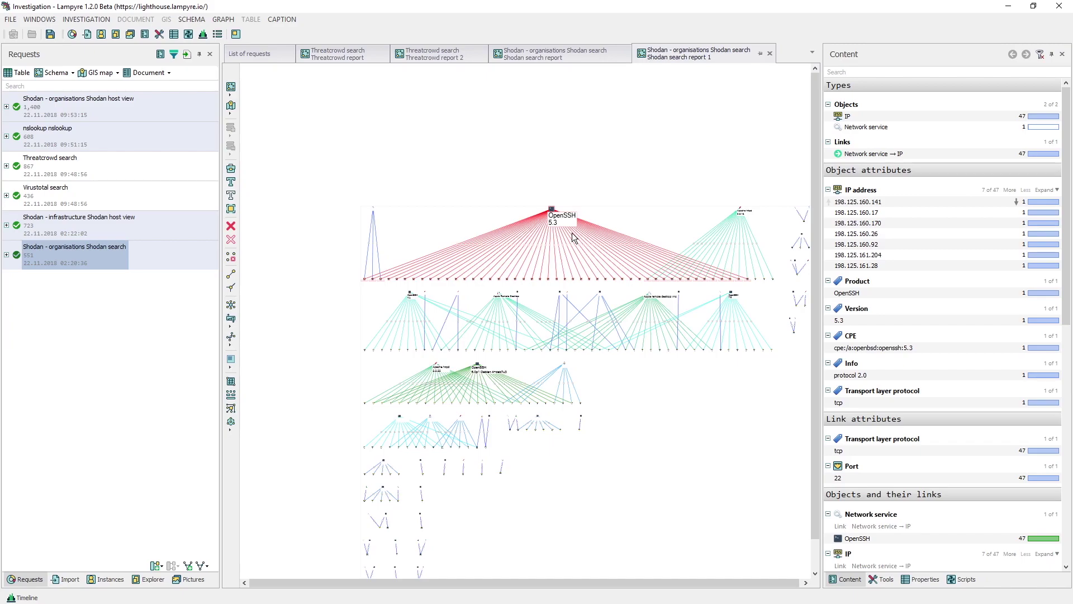
scroll(595, 272, up, 5)
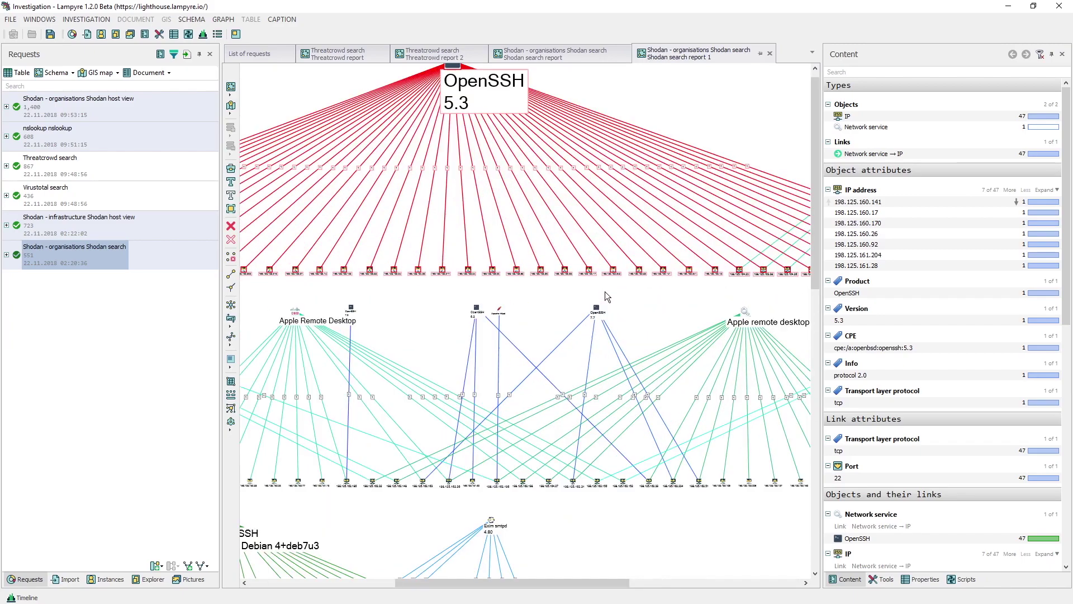
right_click(594, 311)
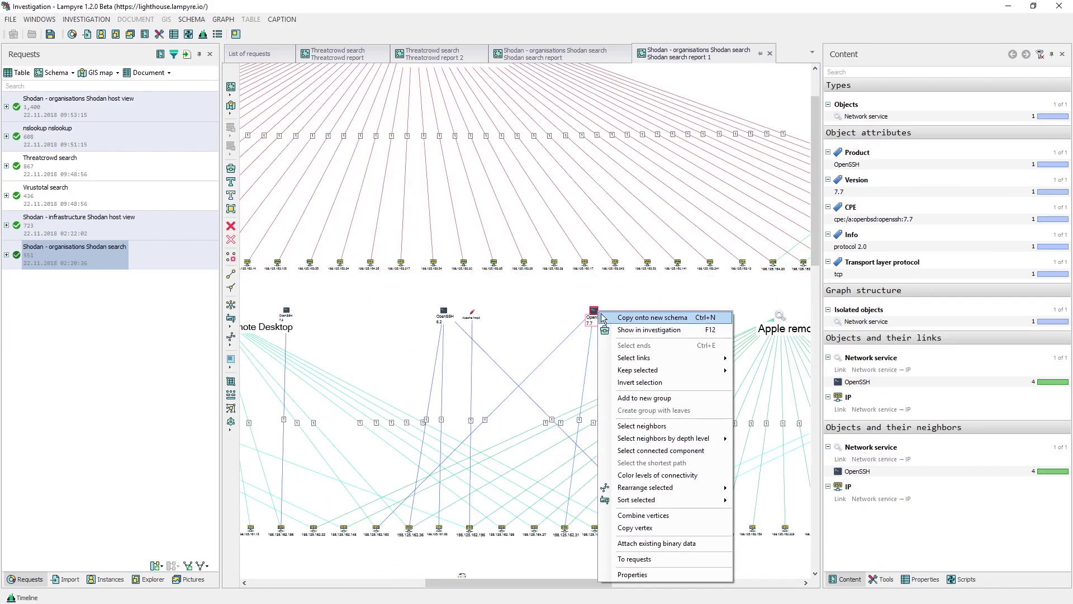
click(670, 426)
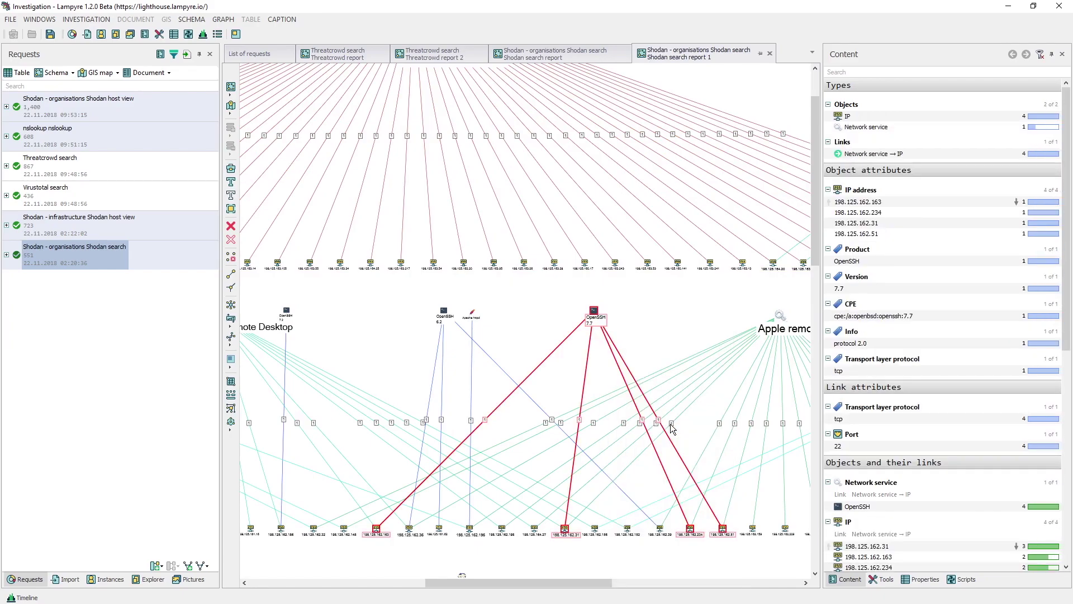
Step: Build a ports breakdown schema and auto-arrange its graph
click(56, 73)
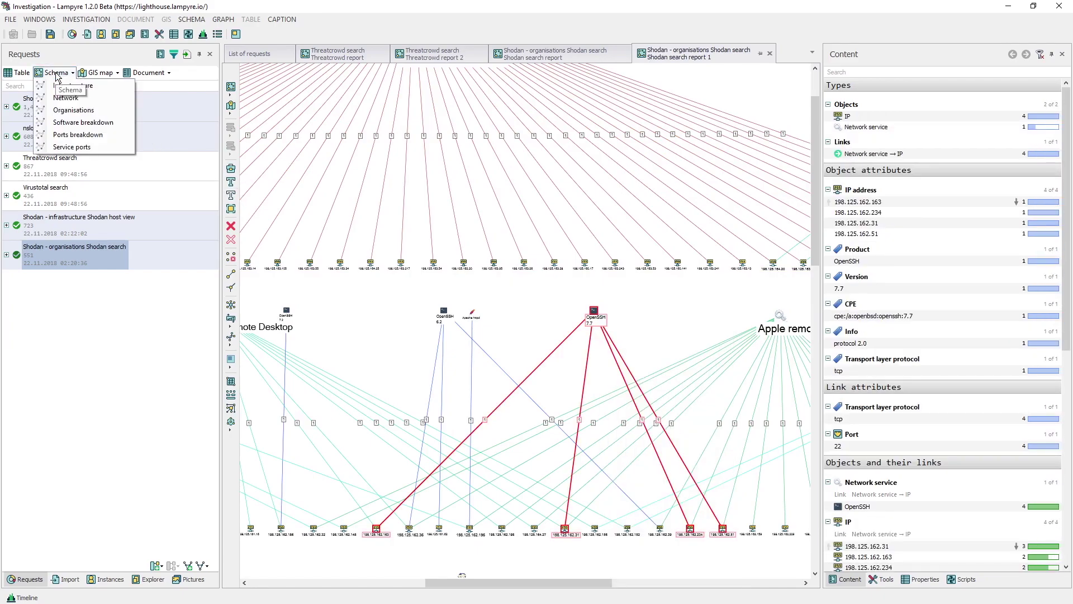
click(109, 132)
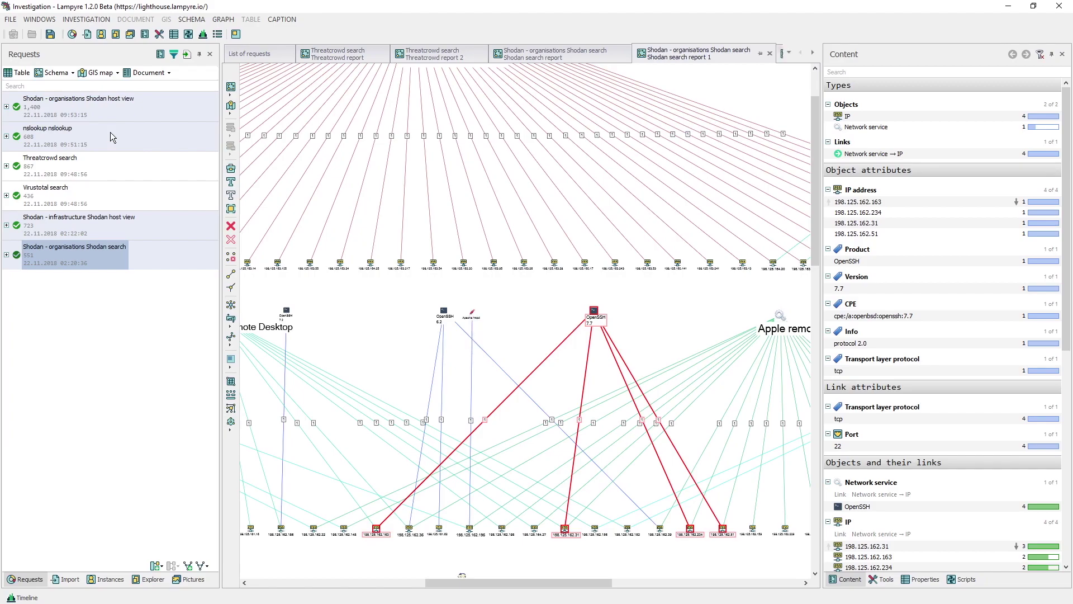
right_click(286, 148)
mouse_move(325, 165)
click(489, 234)
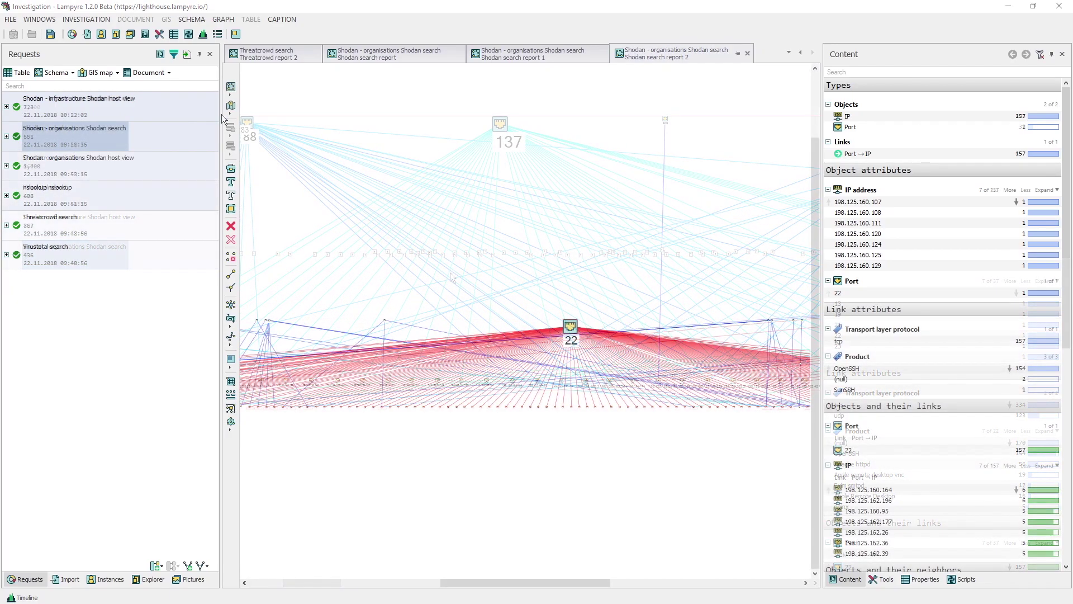
Step: Plot the infrastructure on a GIS map and caption the two-service New York marker
click(99, 75)
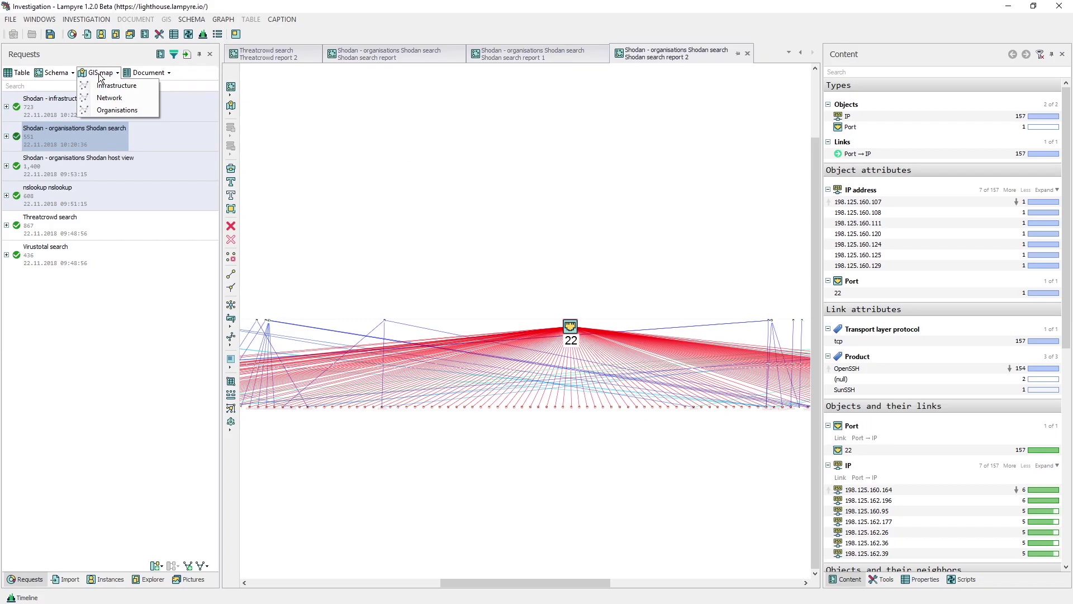
click(108, 85)
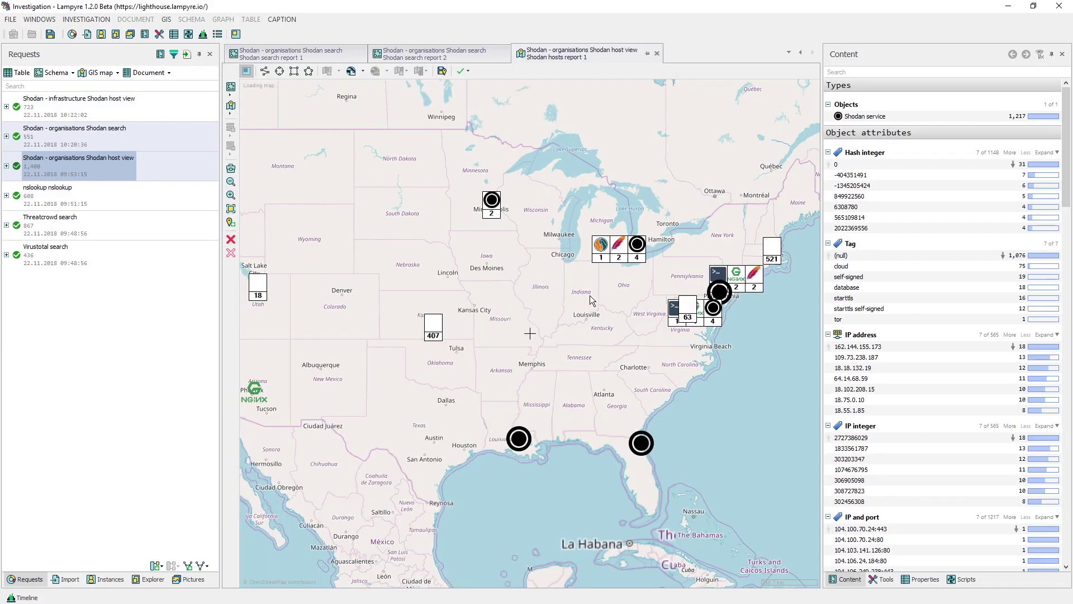
scroll(730, 286, up, 3)
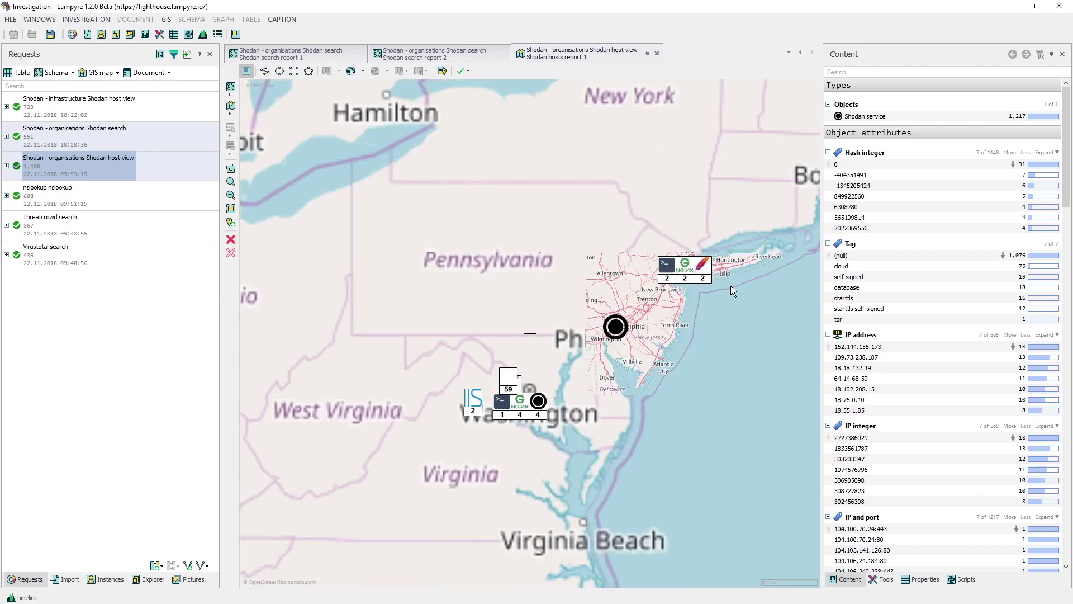
scroll(730, 285, up, 3)
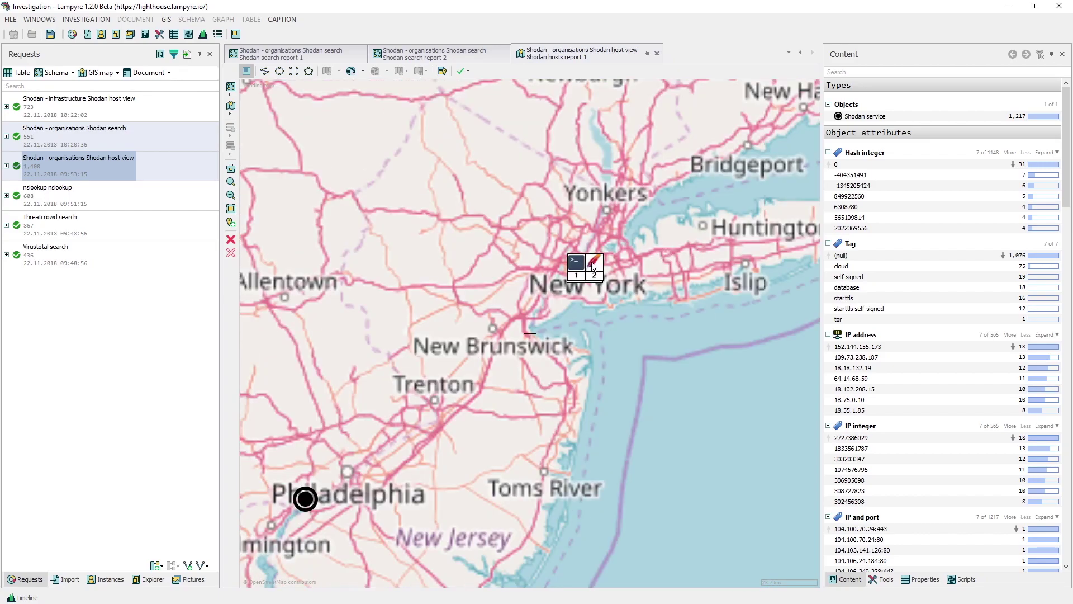
click(592, 264)
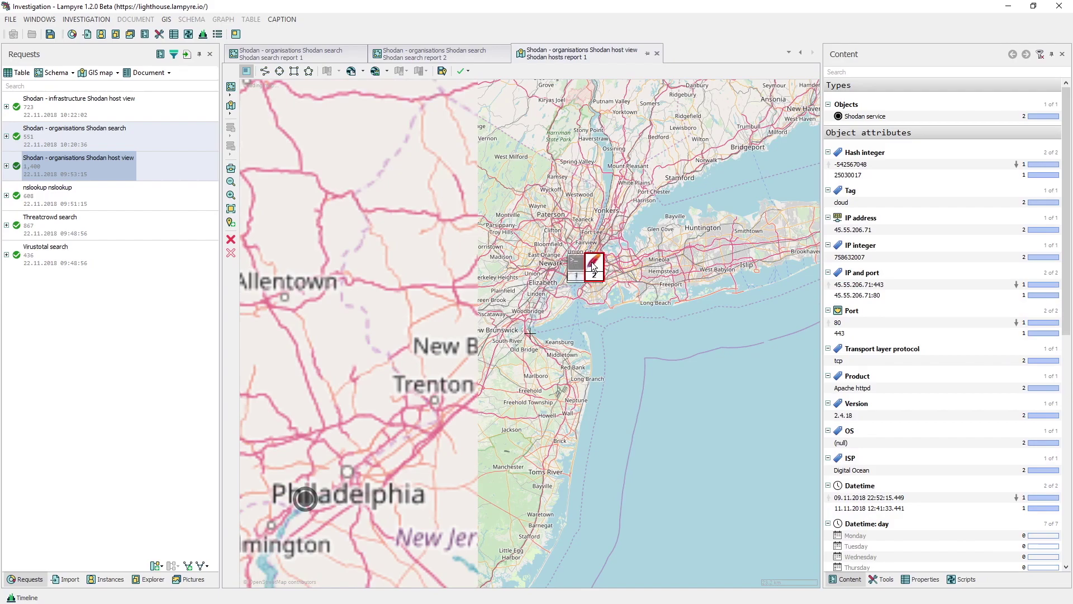
right_click(593, 266)
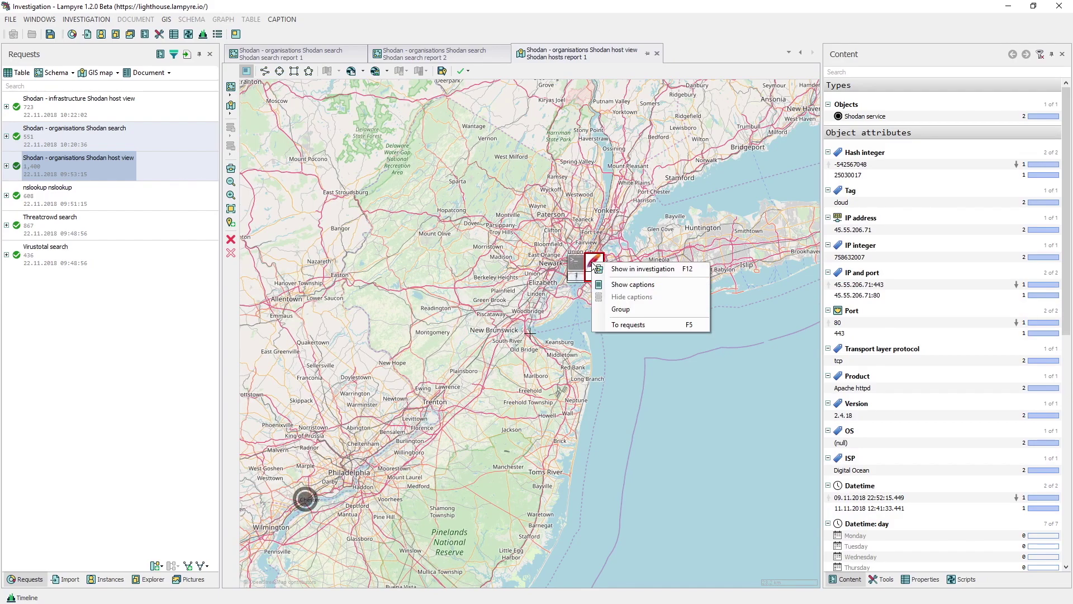
click(615, 284)
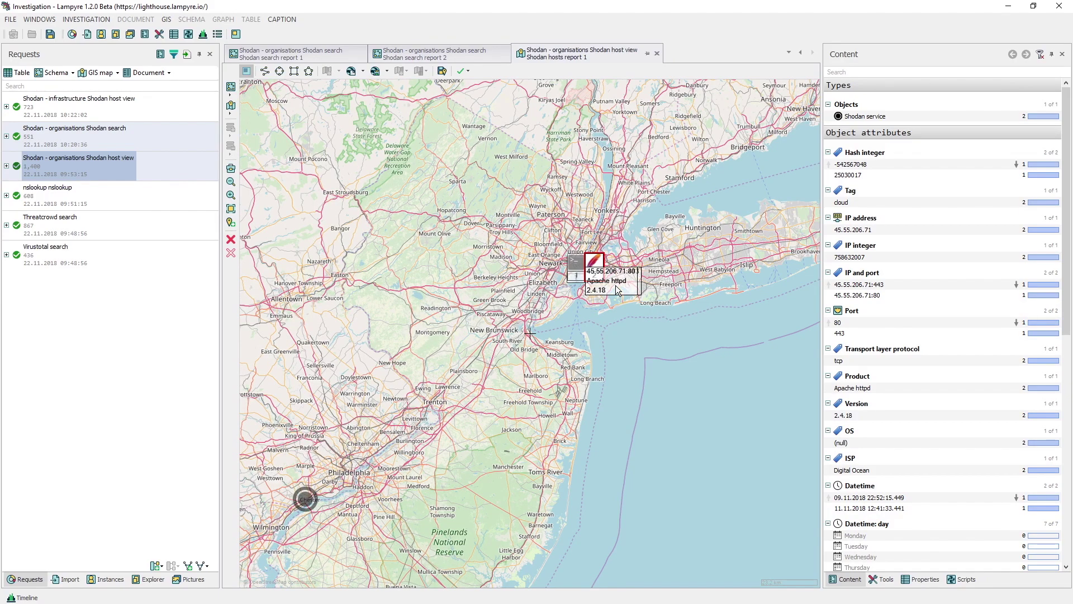
Step: Show captions for all service markers on the map
key(ctrl+a)
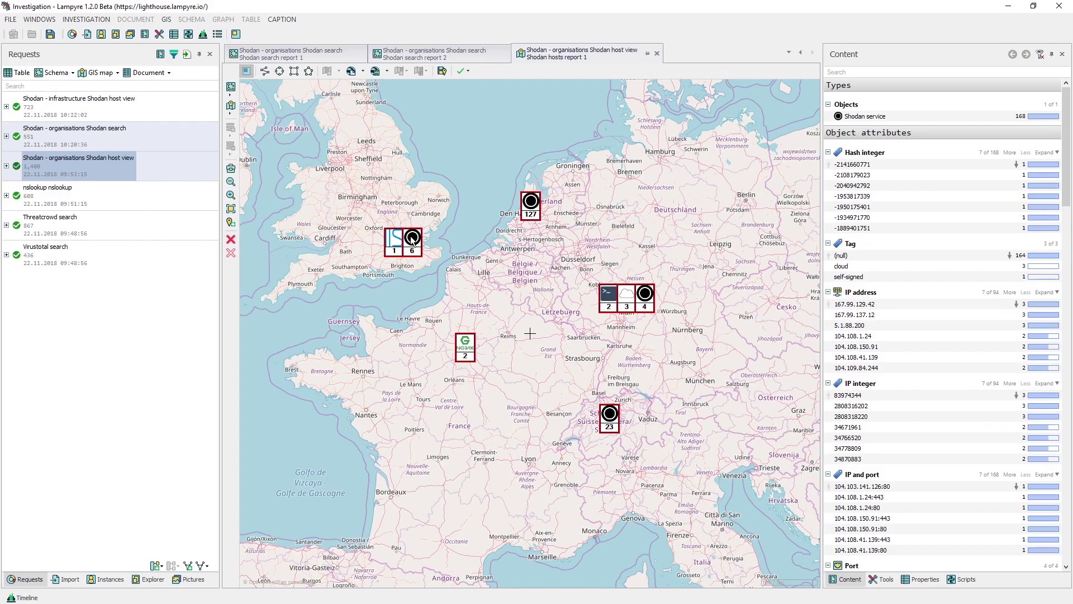
right_click(412, 239)
click(435, 259)
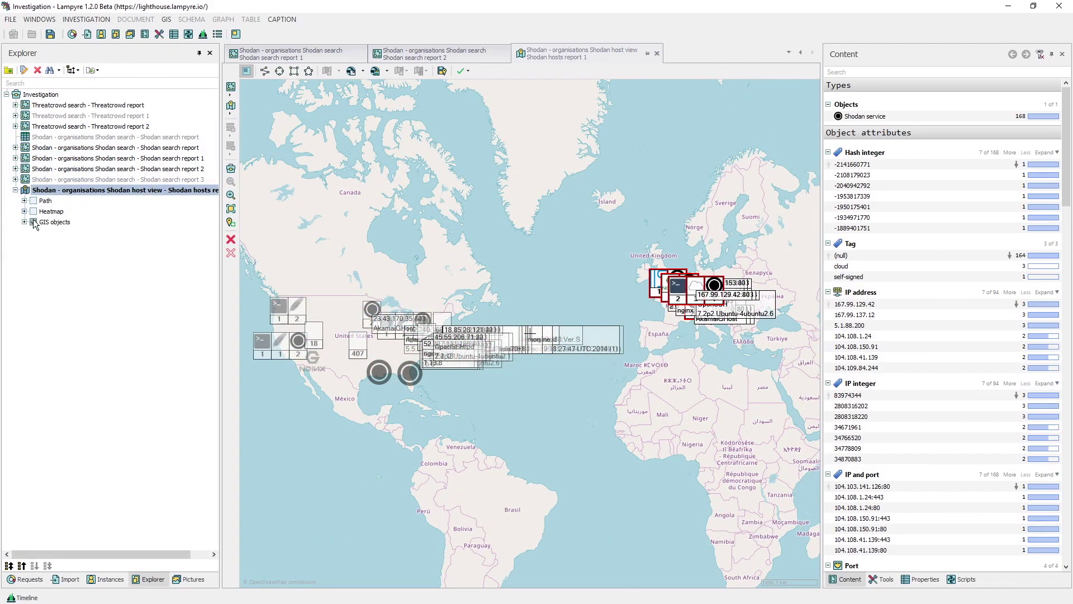
Step: Replace the map's service markers with a heatmap and inspect US and European hotspots
click(34, 222)
click(34, 211)
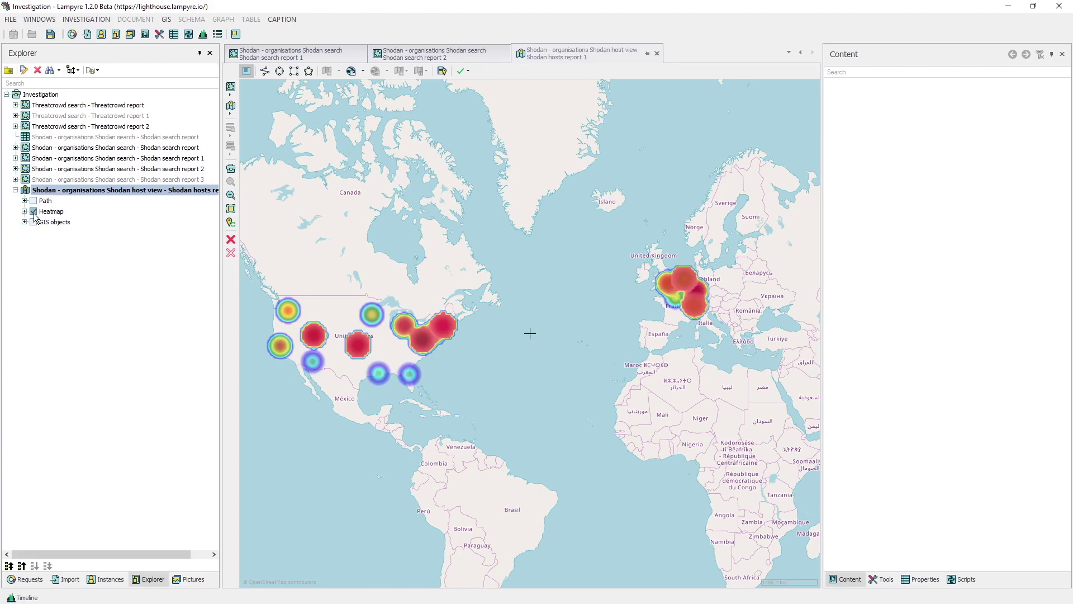
scroll(296, 321, up, 2)
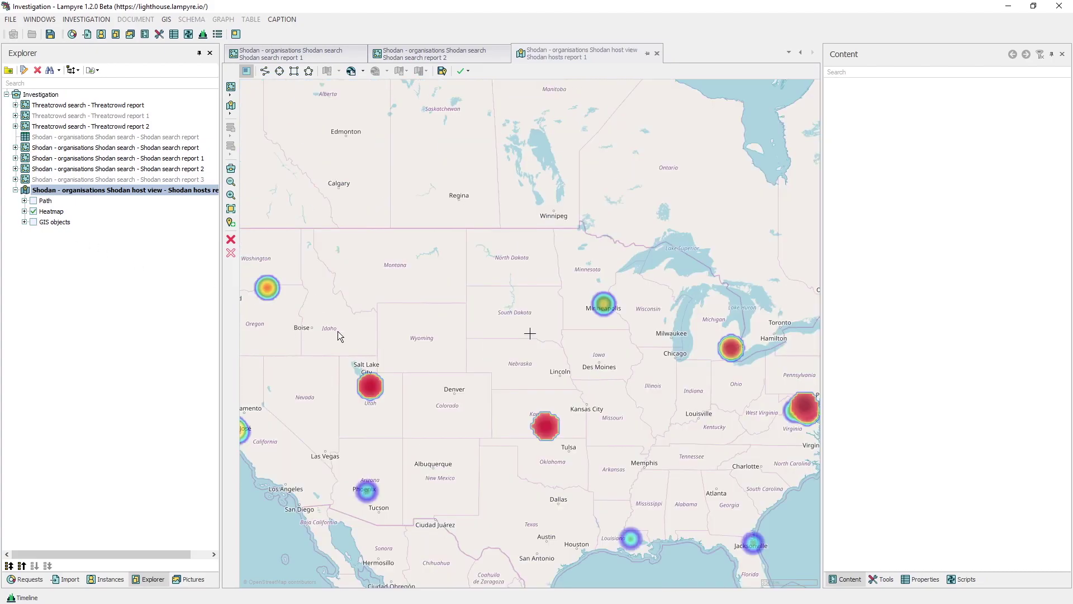
drag(730, 424, 559, 368)
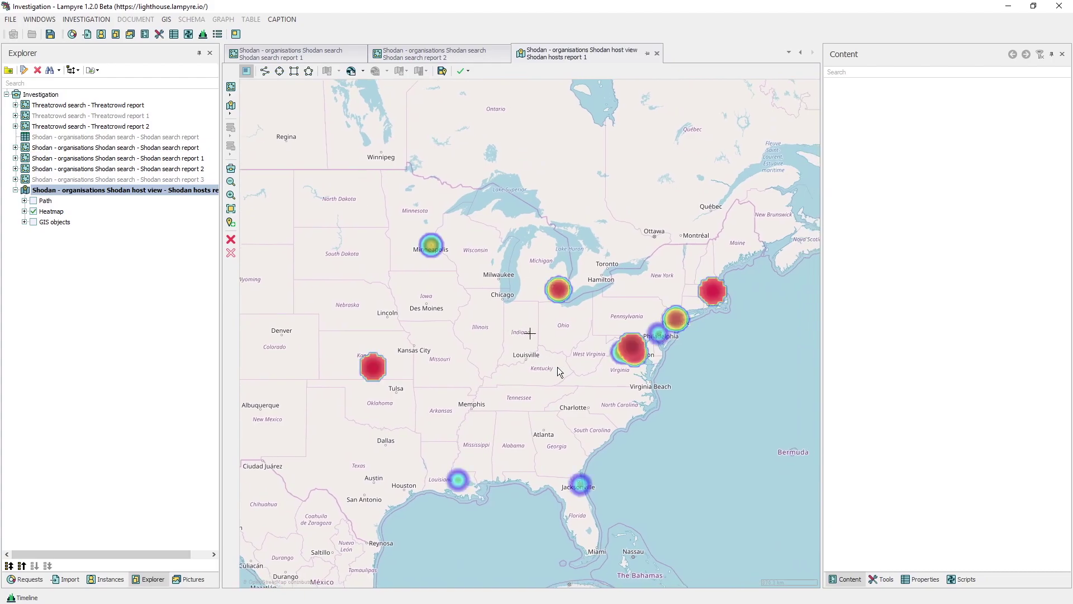
scroll(559, 372, down, 2)
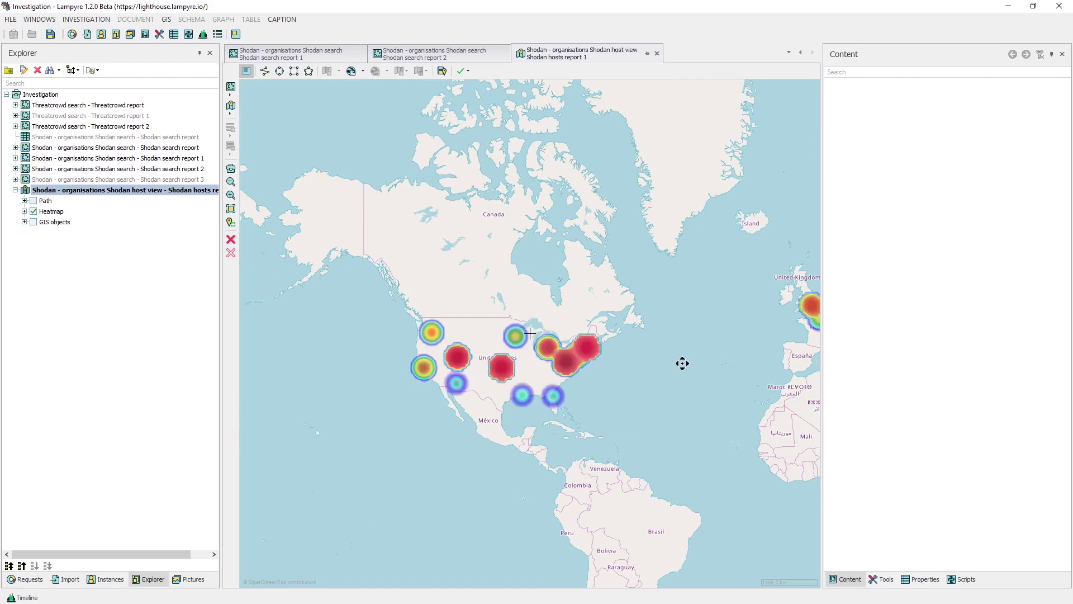
drag(683, 364, 556, 379)
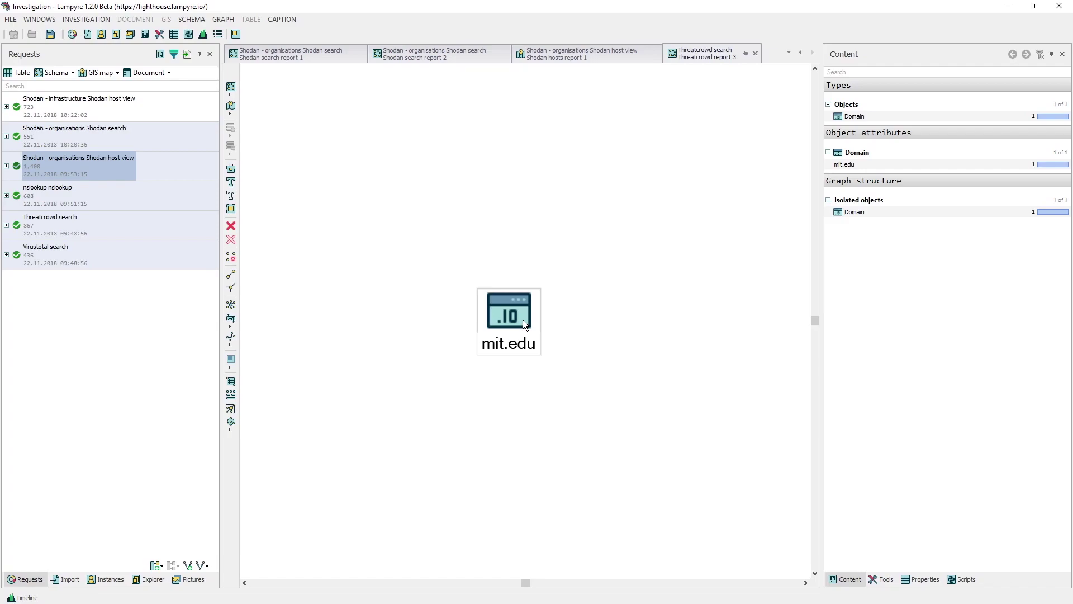
Step: Run Harvest emails on the mit.edu domain node
right_click(522, 320)
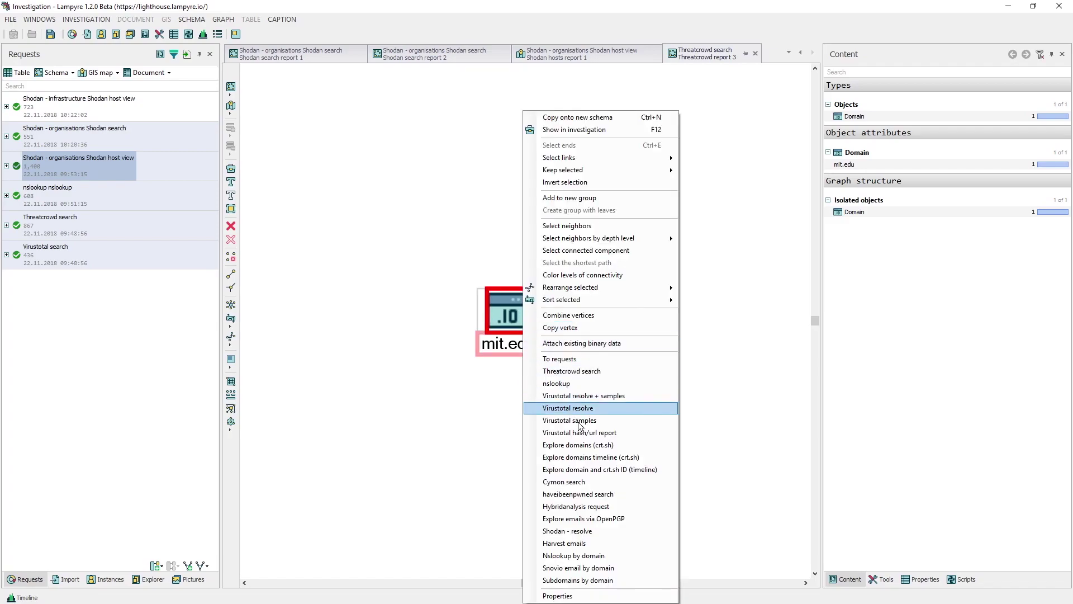
click(638, 545)
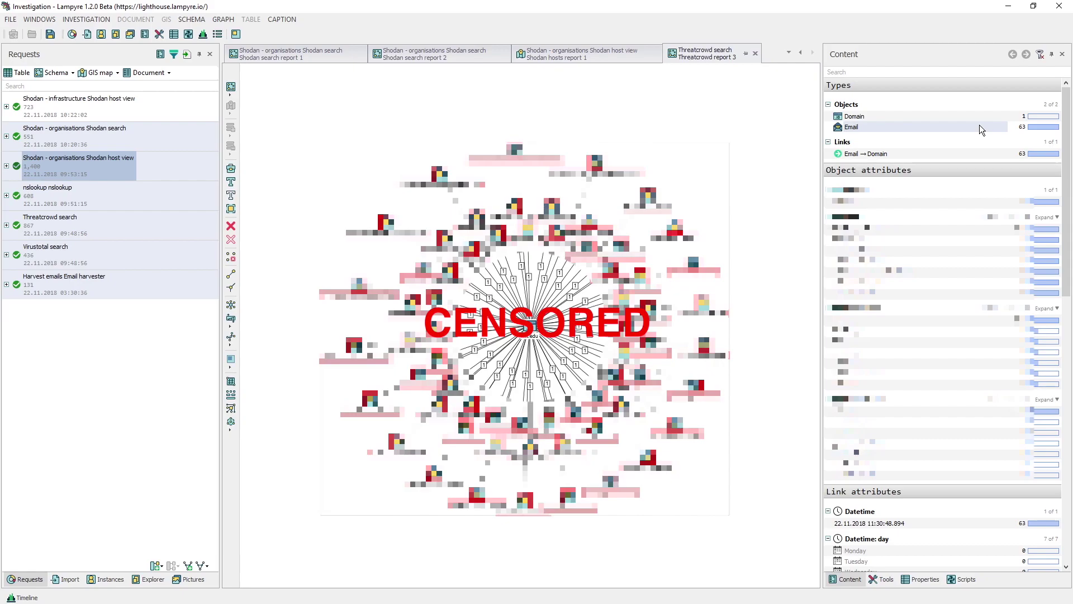
Step: Send the harvested emails to requests and select all account-by-email lookups
right_click(711, 299)
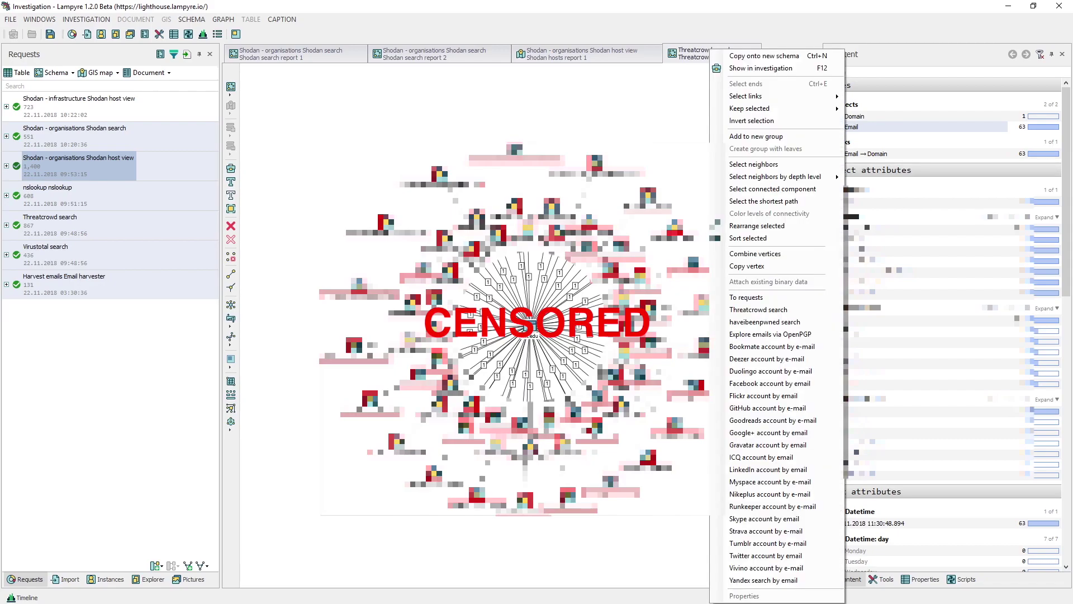
click(730, 298)
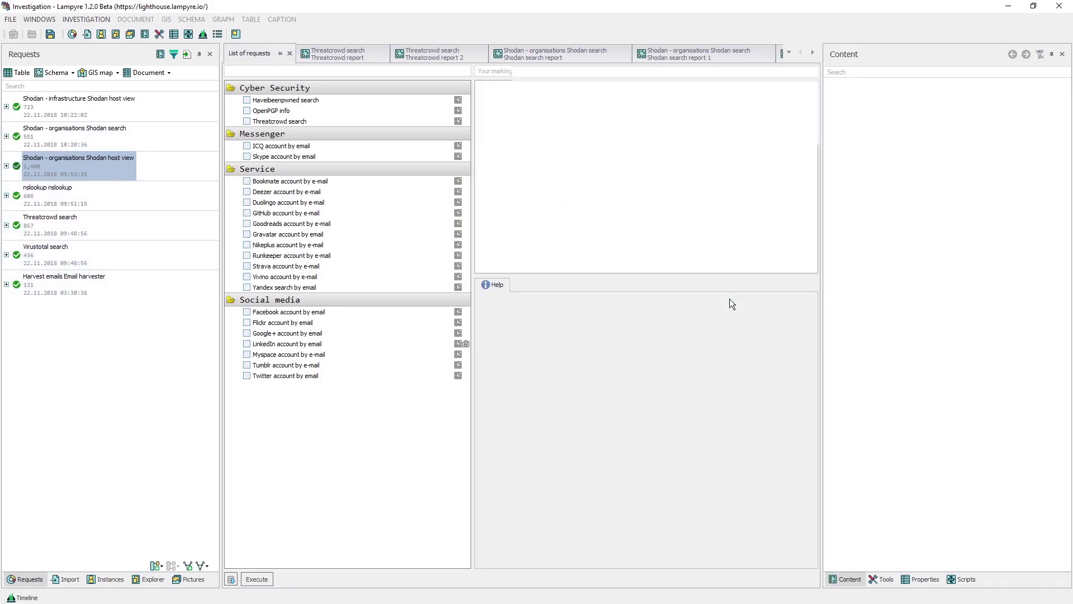
drag(324, 377, 312, 148)
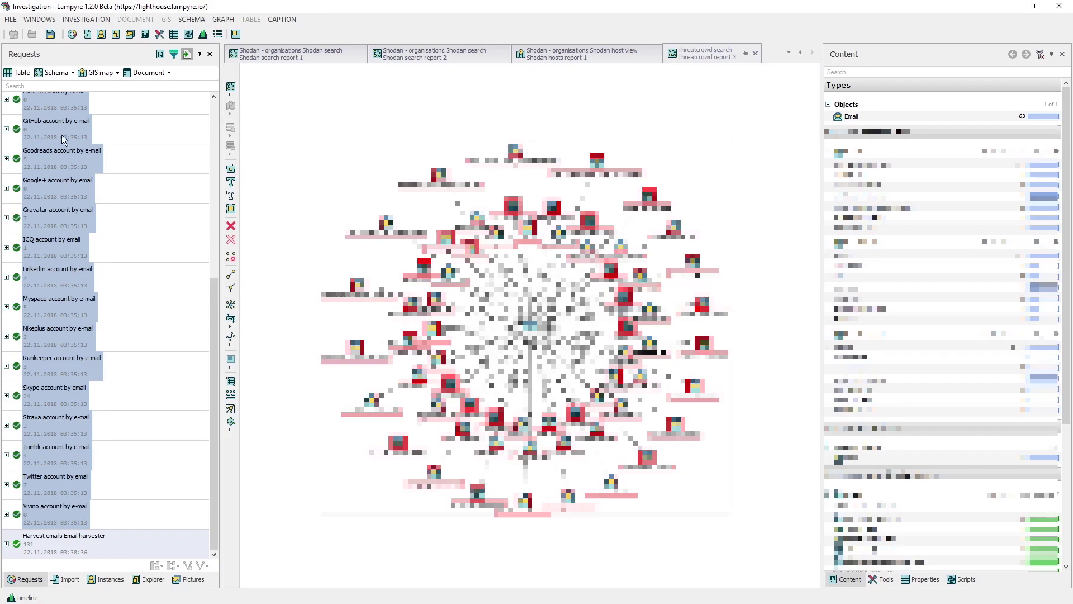
Step: Add each Email-to-account result set, starting with Deezer, to the schema
click(55, 73)
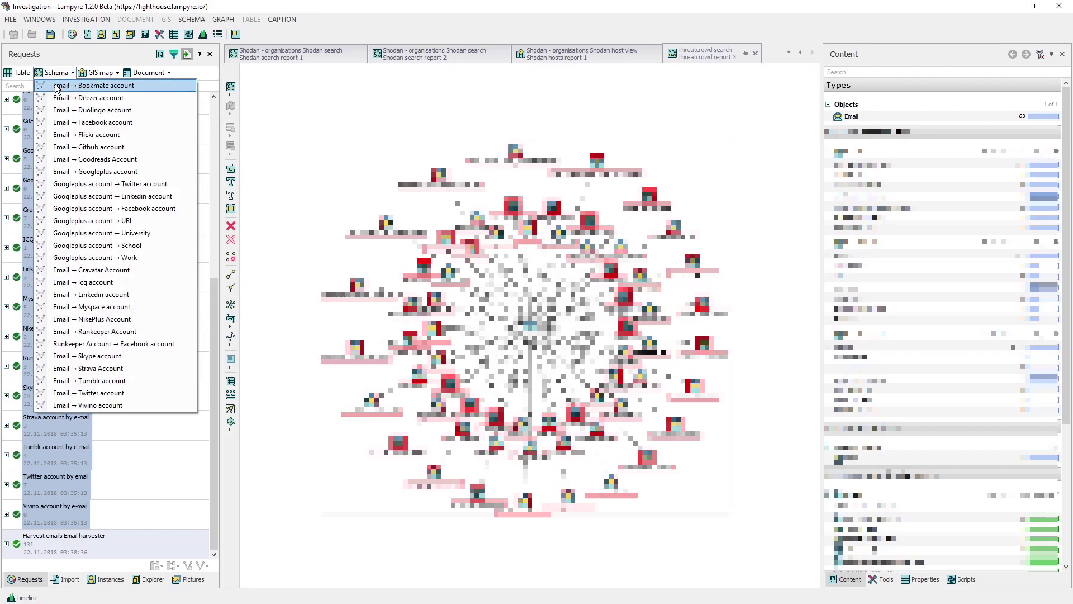
click(55, 73)
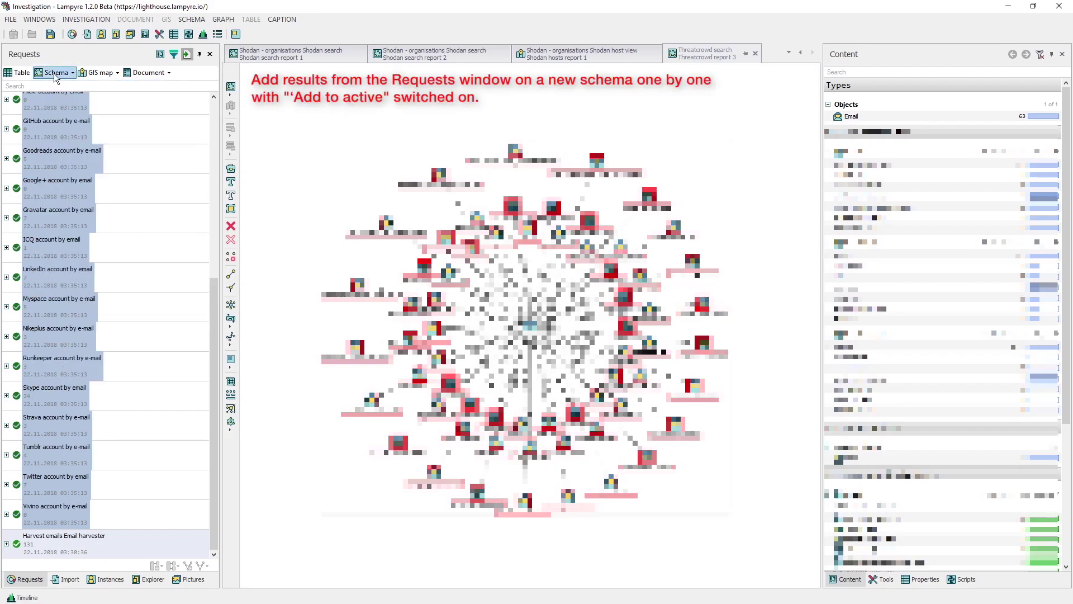
click(54, 73)
click(54, 94)
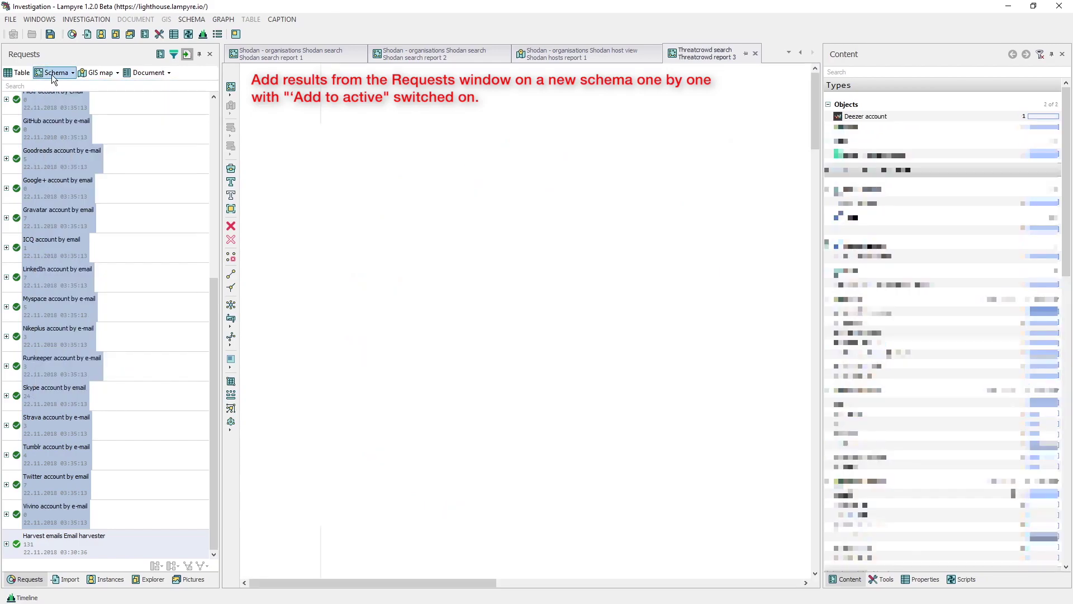
click(52, 75)
click(56, 86)
click(54, 73)
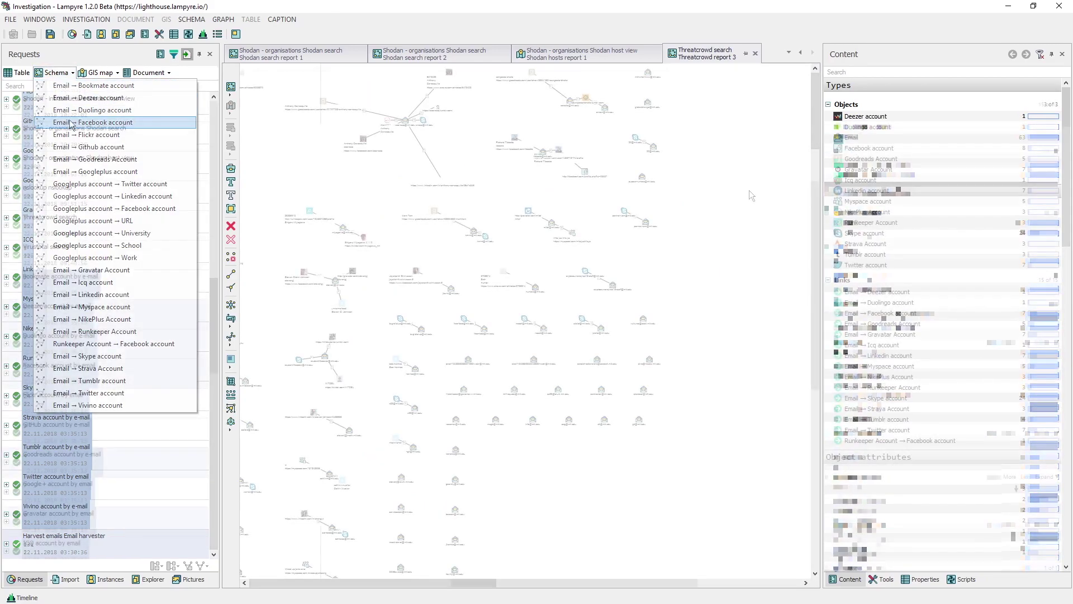
Step: Check all Email nodes against haveibeenpwned and arrange the schema hierarchically
click(864, 139)
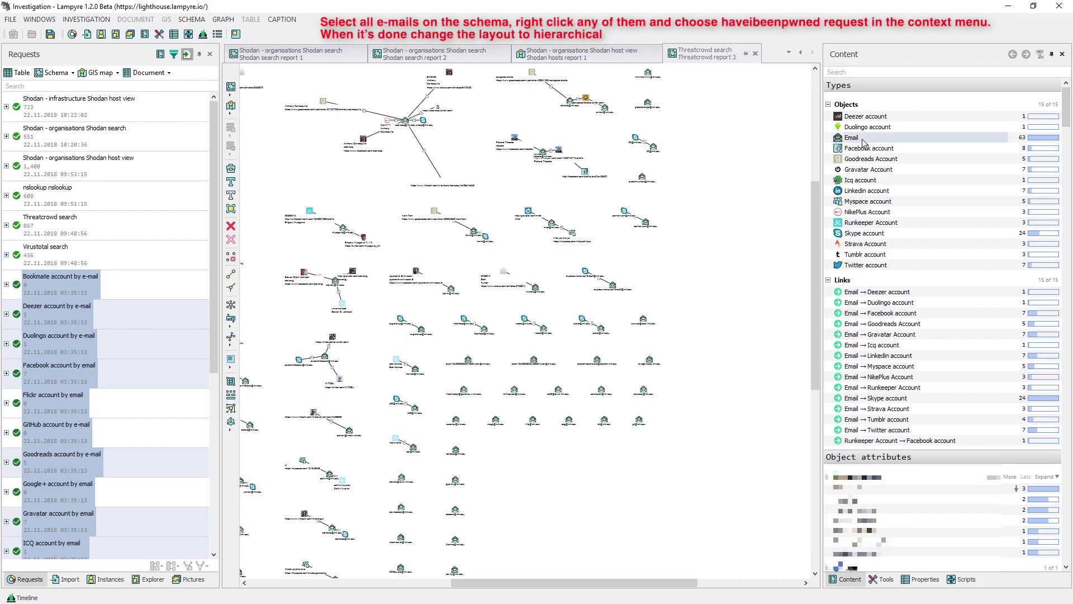
right_click(780, 147)
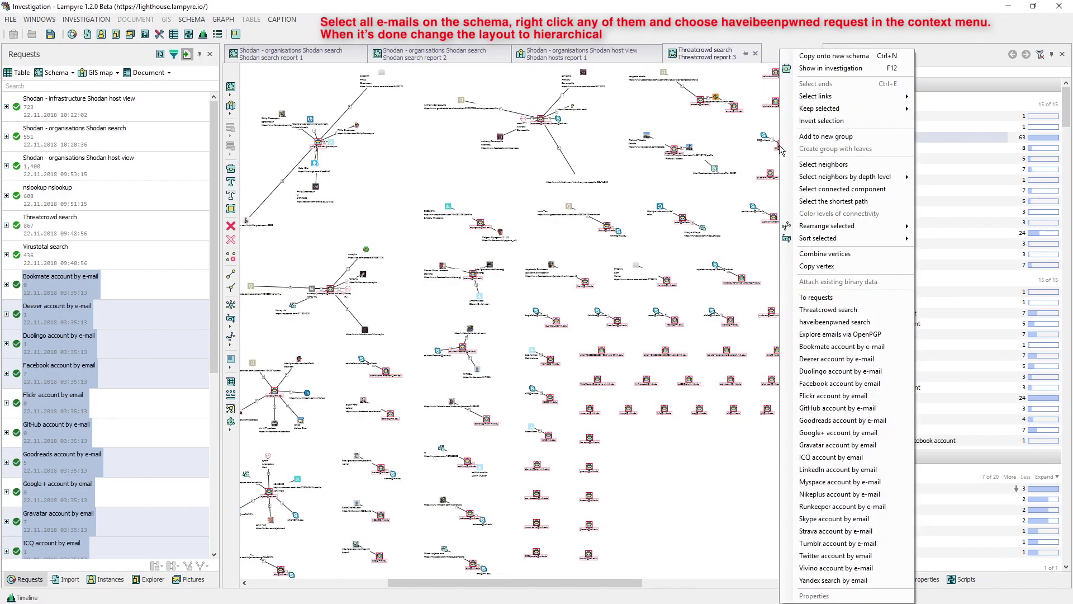
click(835, 322)
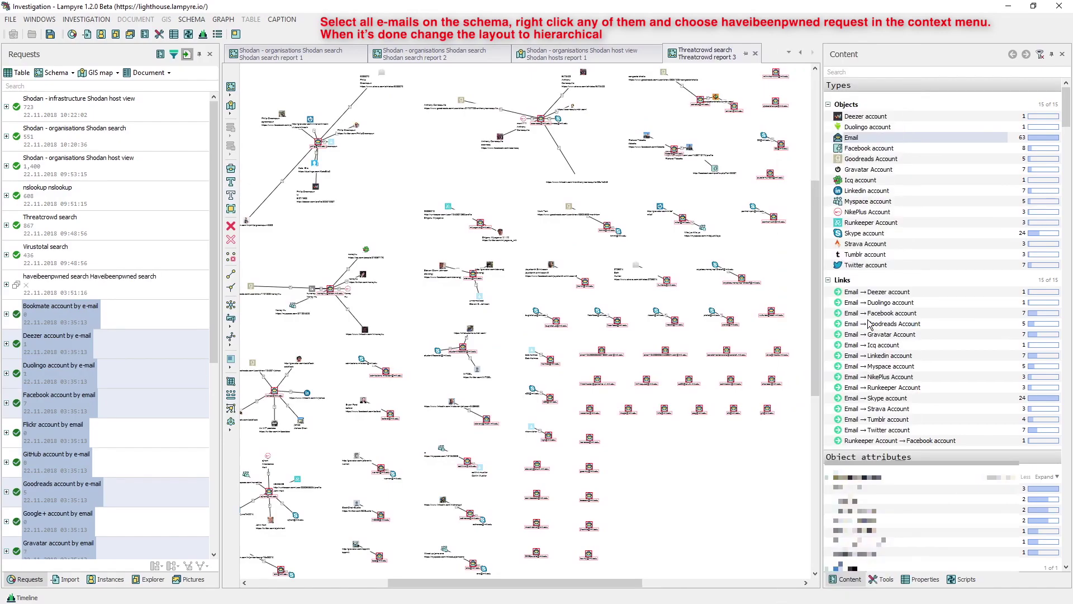
right_click(775, 250)
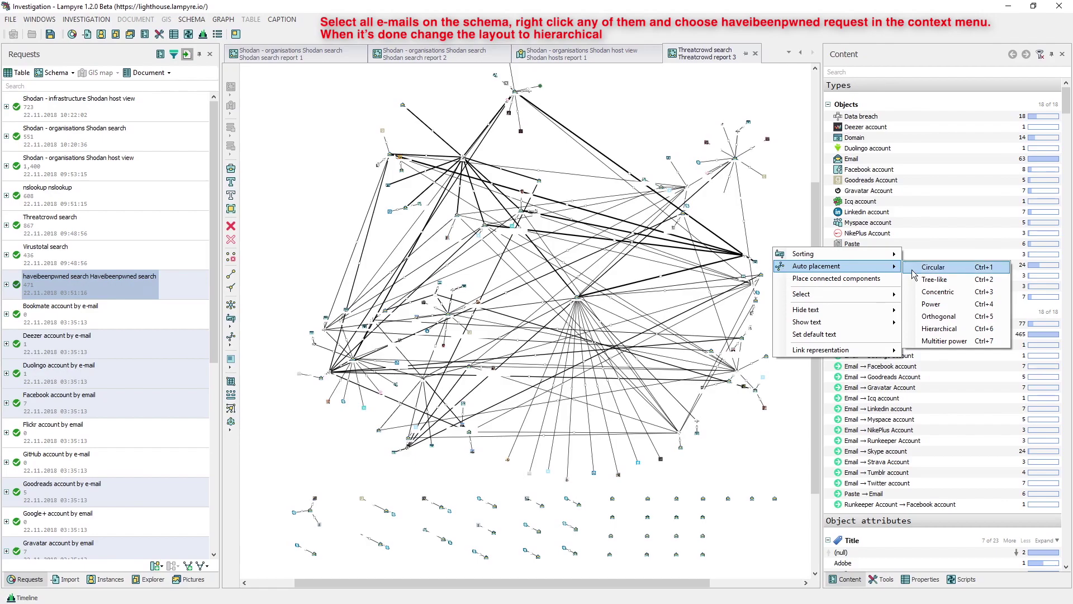
click(928, 333)
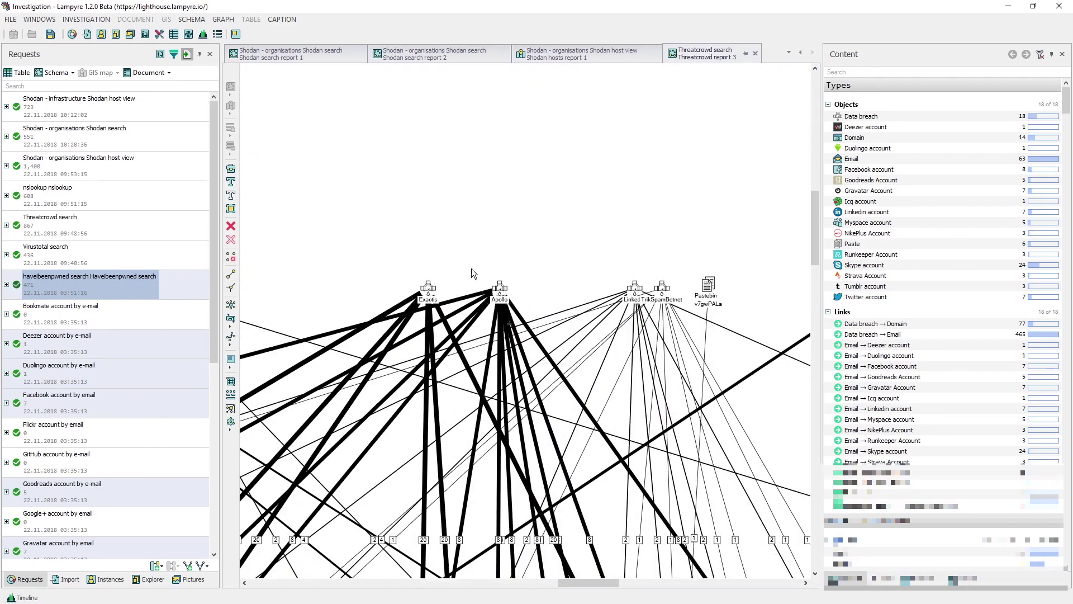
Step: Size the breach network's nodes by link count while panning and zooming across it
drag(358, 259, 781, 243)
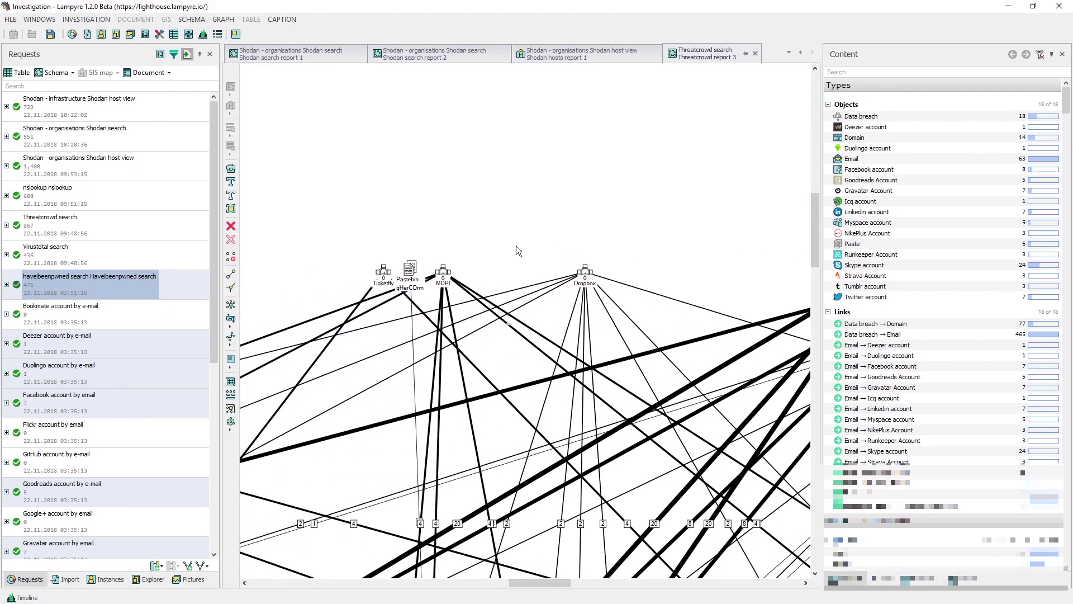
drag(507, 246, 753, 232)
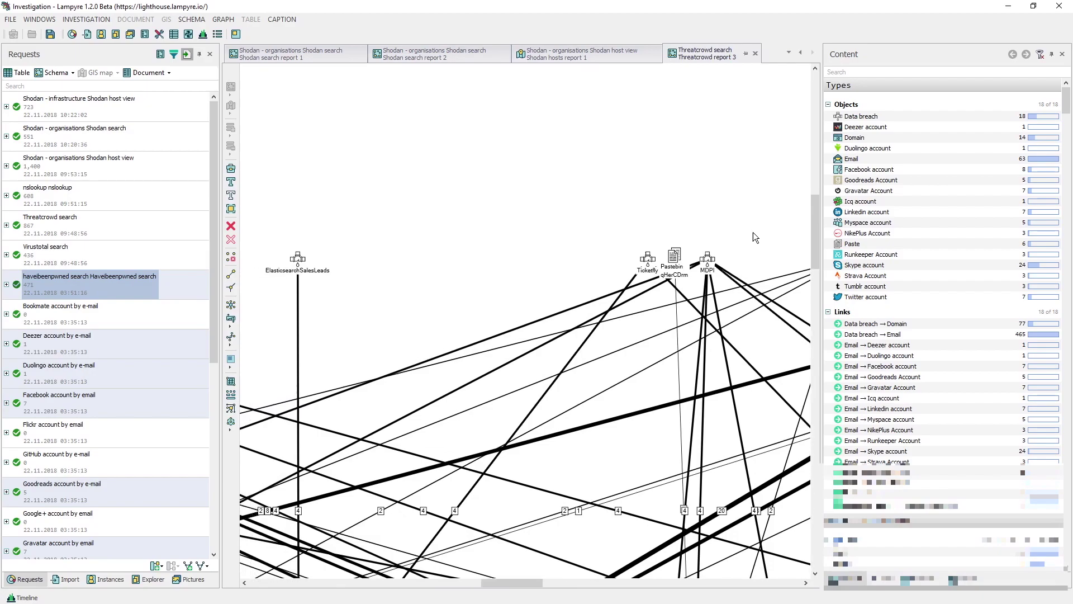
drag(430, 242, 503, 241)
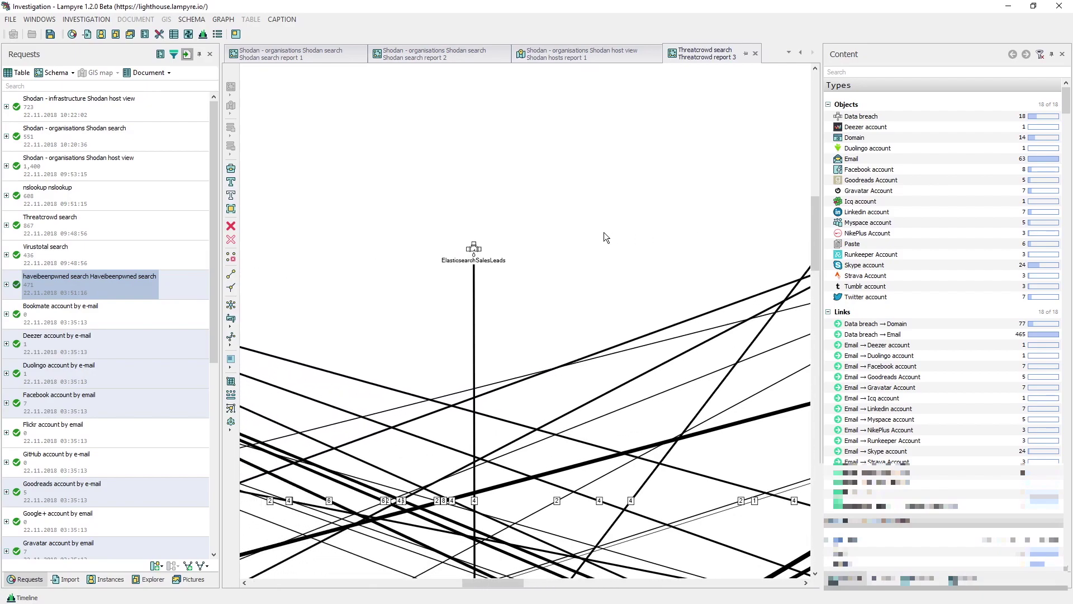
scroll(604, 233, left, 10)
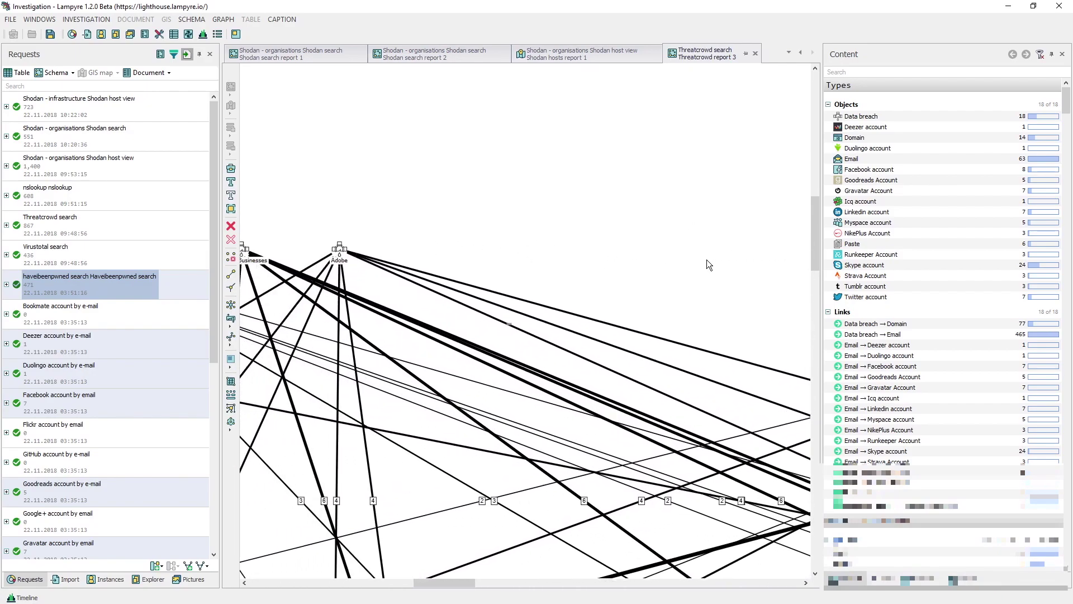
scroll(727, 266, left, 3)
click(231, 408)
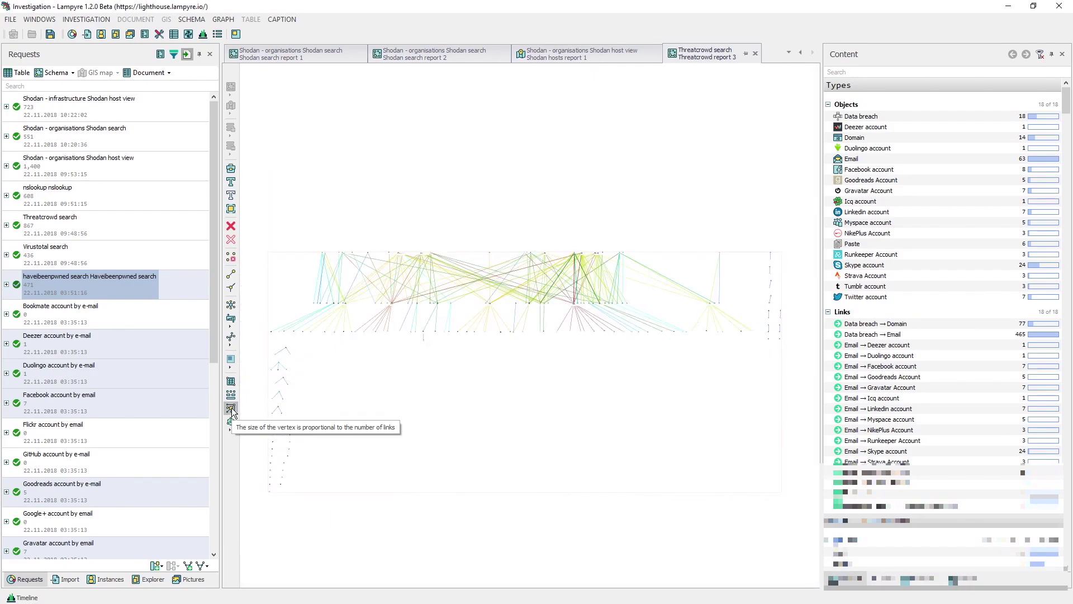
scroll(493, 325, up, 5)
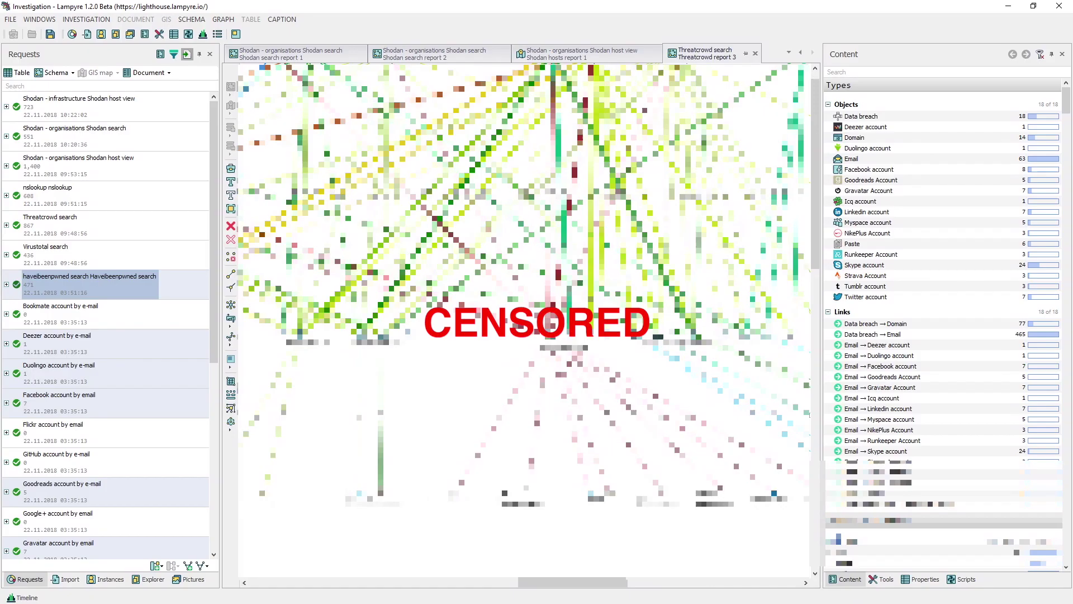
scroll(493, 326, right, 5)
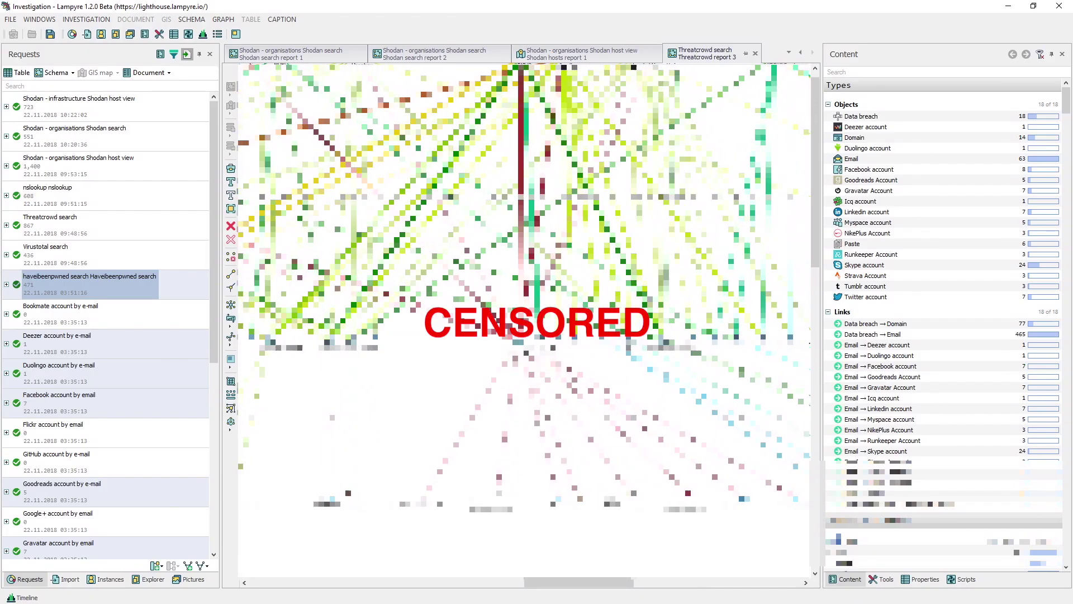
scroll(493, 326, right, 5)
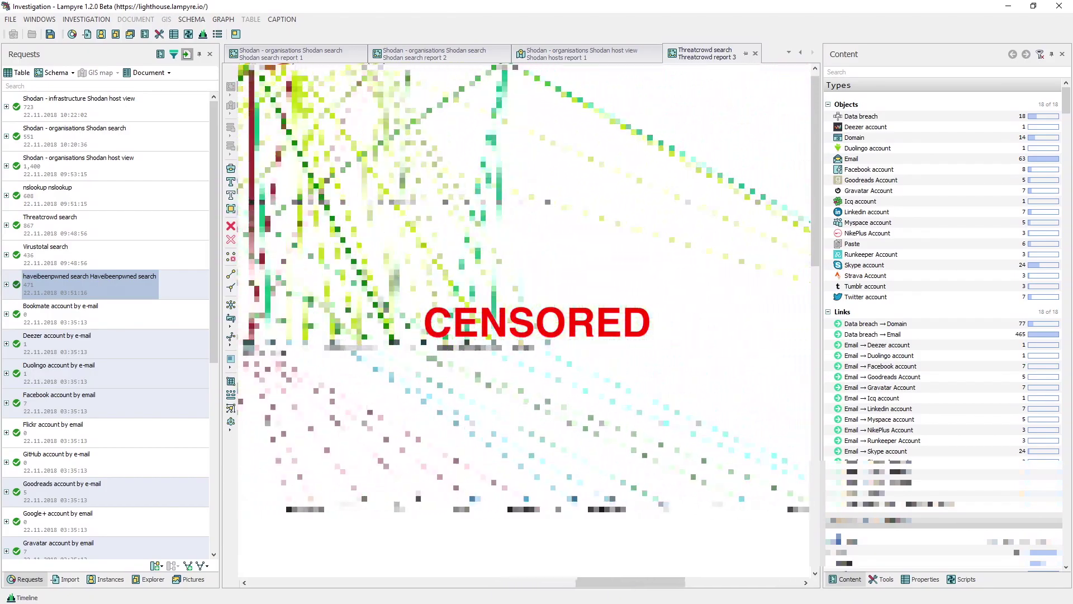
scroll(493, 325, right, 5)
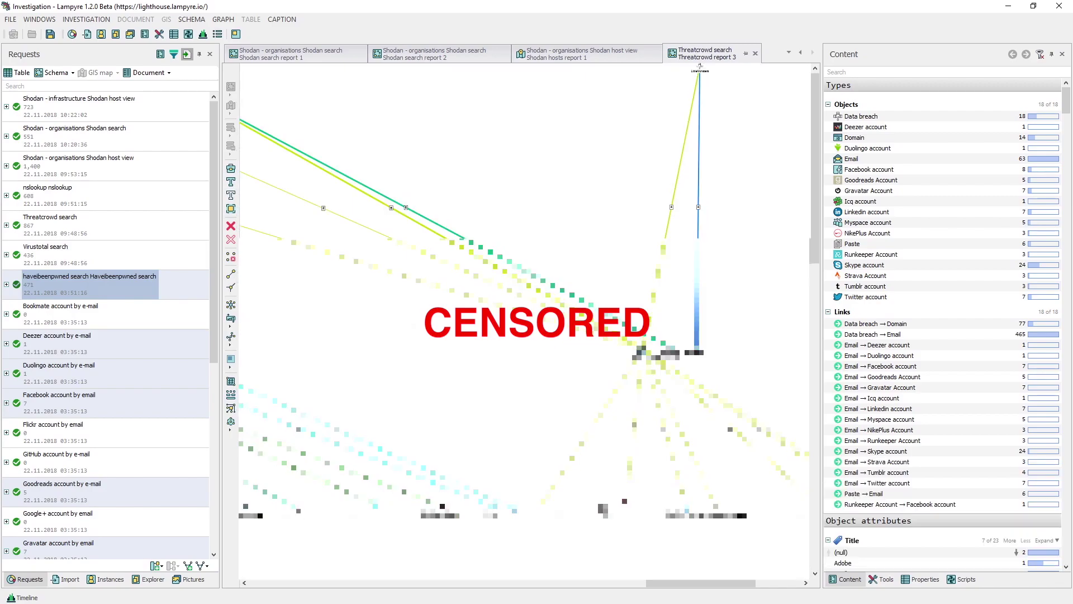
scroll(413, 327, down, 5)
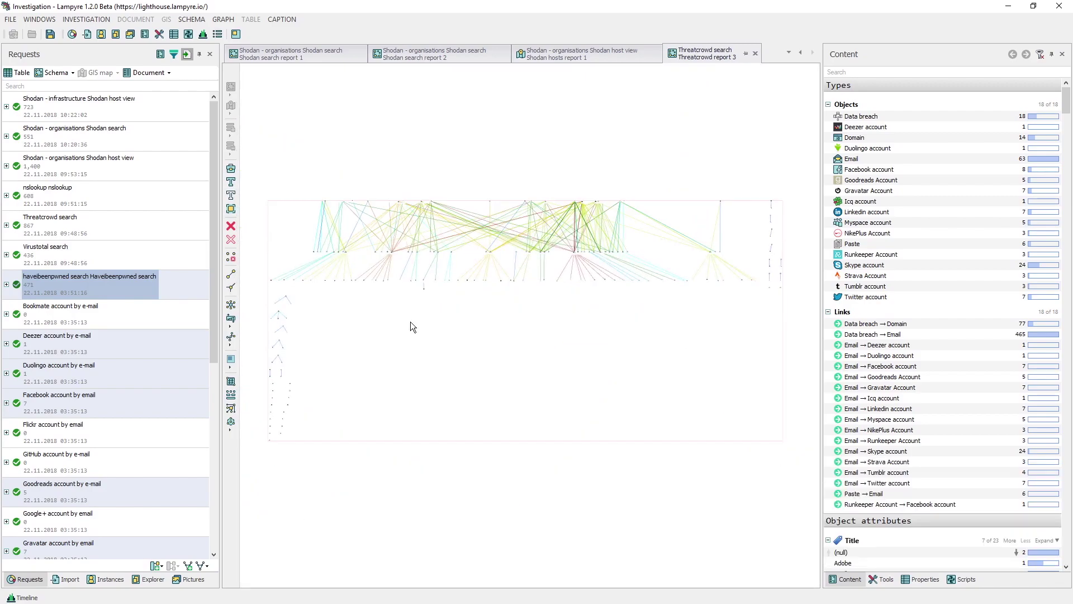